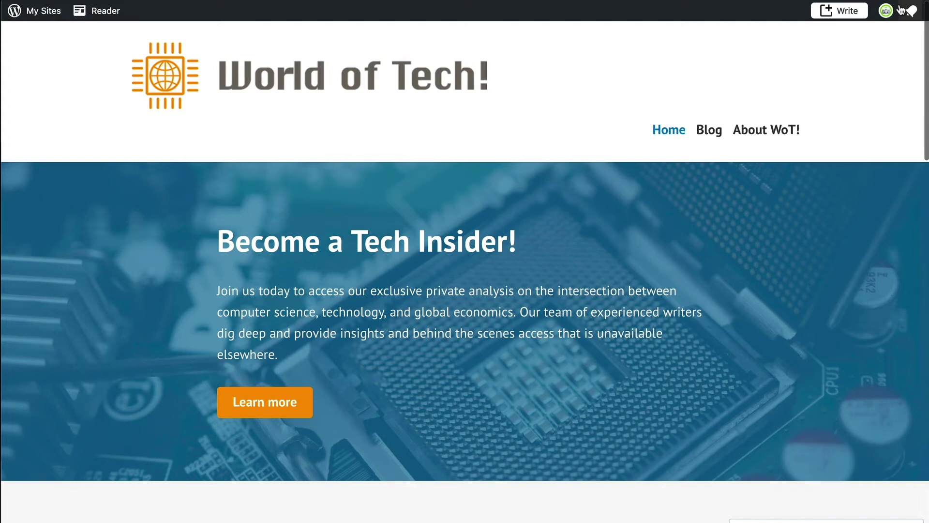
# Follow the homepage cover's Learn more link to About and open the $7.00/month membership checkout.
pyautogui.scroll(-6, 901, 11)
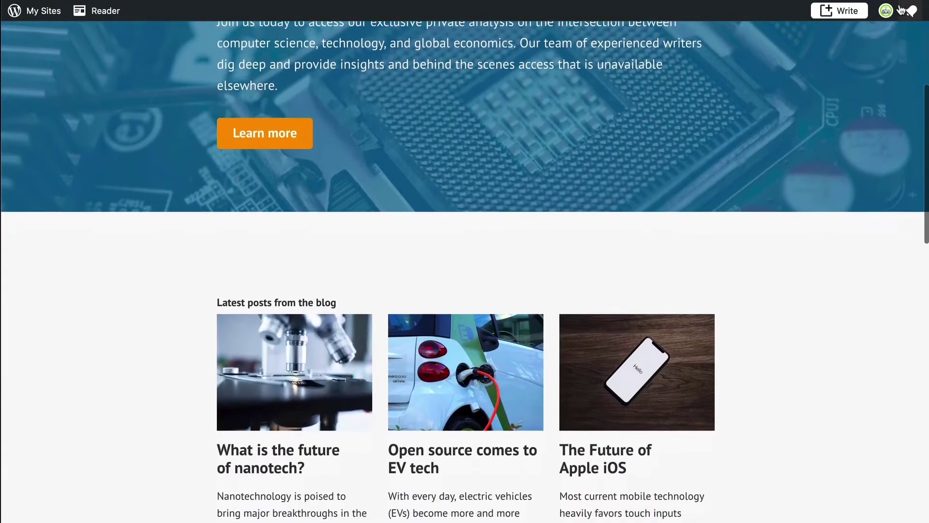
pyautogui.scroll(-4, 901, 11)
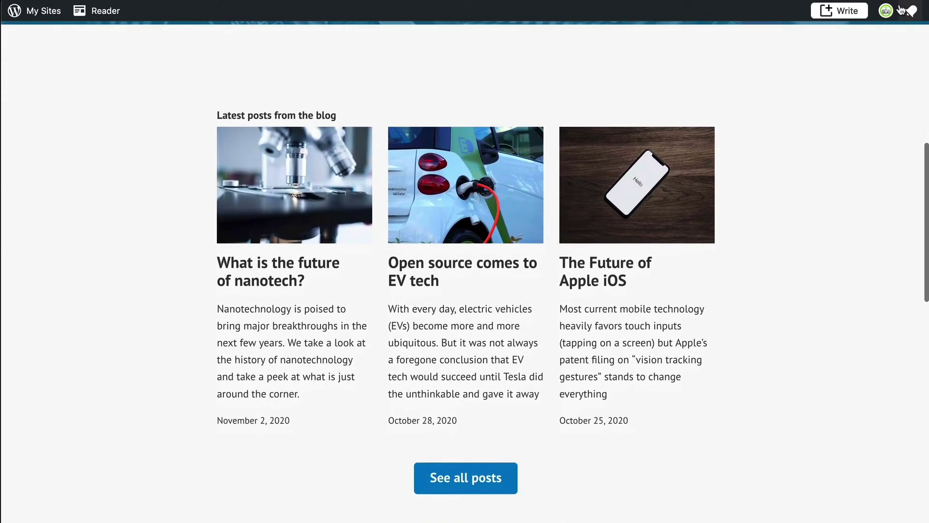
pyautogui.scroll(10, 901, 11)
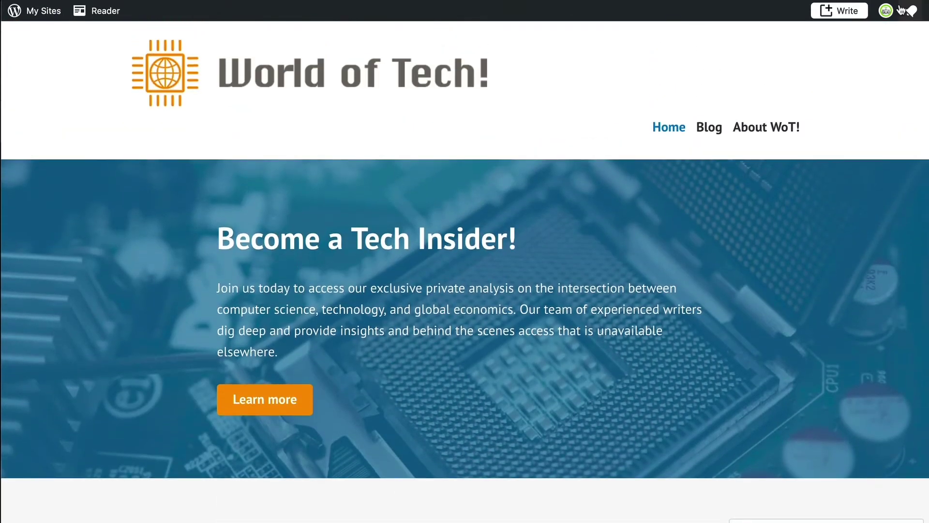
pyautogui.click(259, 412)
pyautogui.scroll(-1, 258, 411)
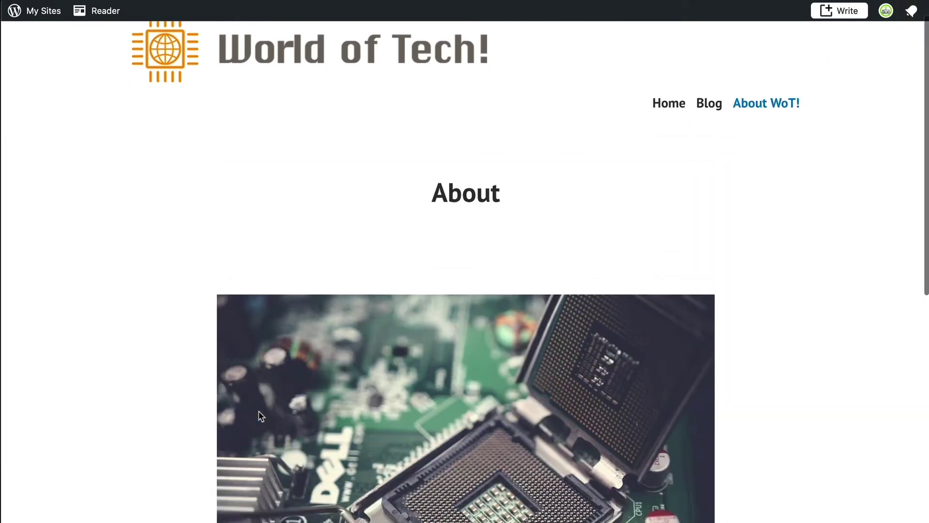
pyautogui.scroll(-7, 258, 411)
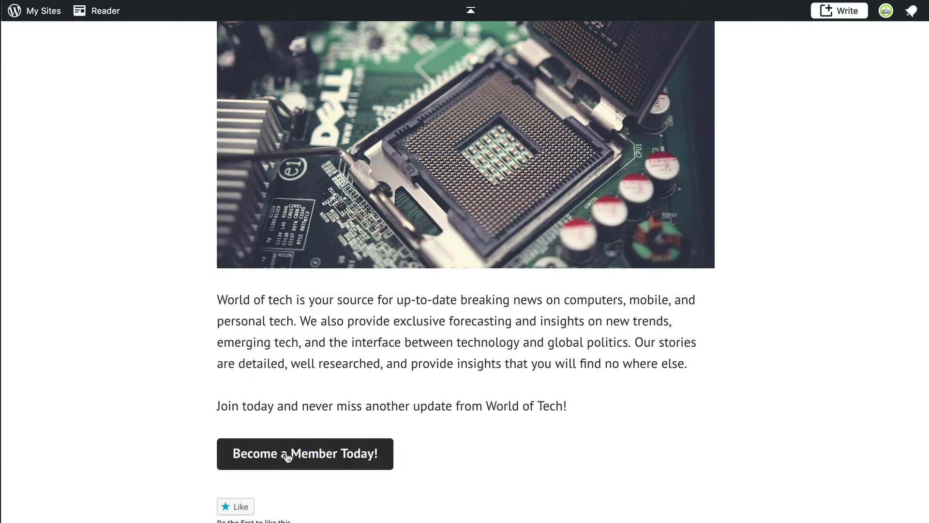
pyautogui.click(287, 454)
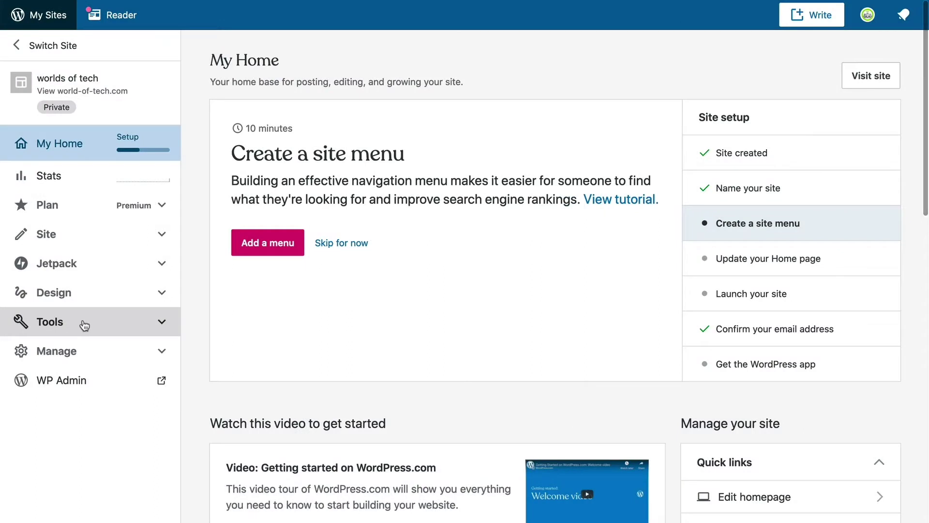
# From Tools > Earn, start premium content subscriptions and choose to connect a Stripe account.
pyautogui.click(84, 322)
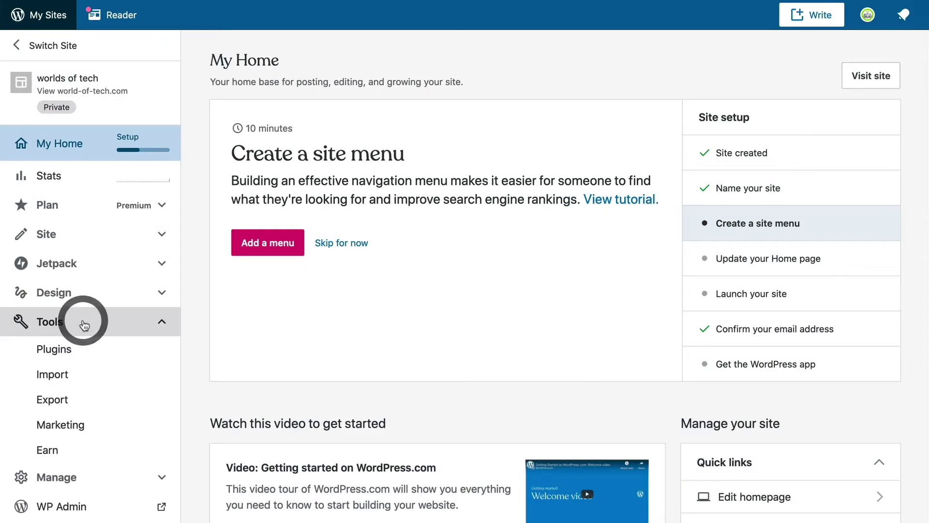
pyautogui.click(68, 451)
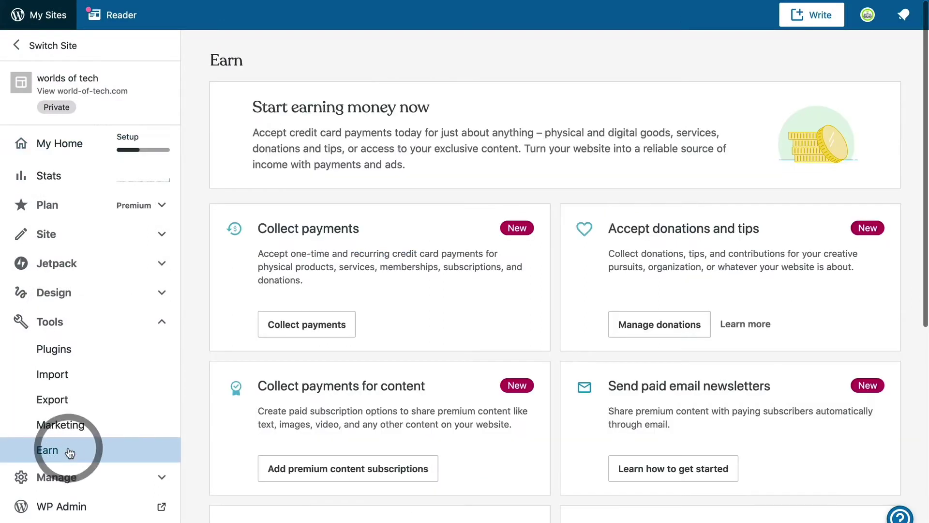
pyautogui.click(299, 468)
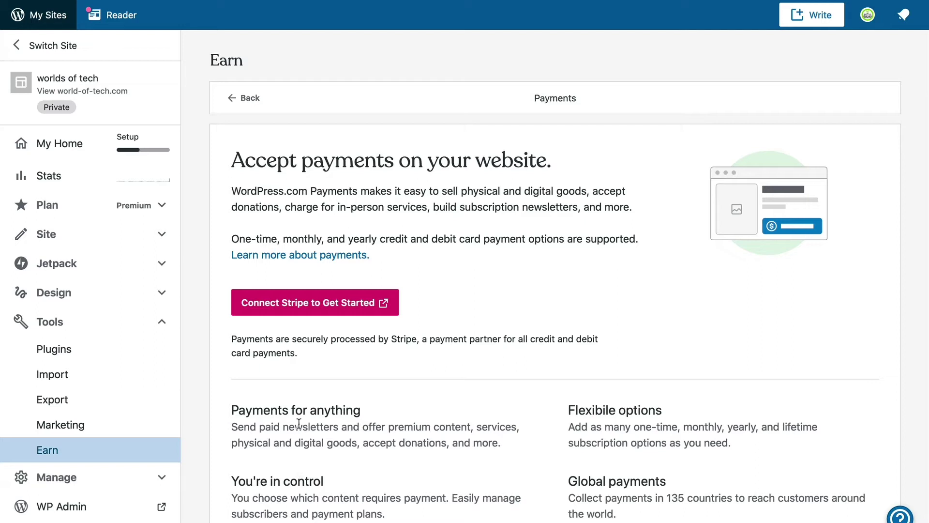
pyautogui.click(324, 311)
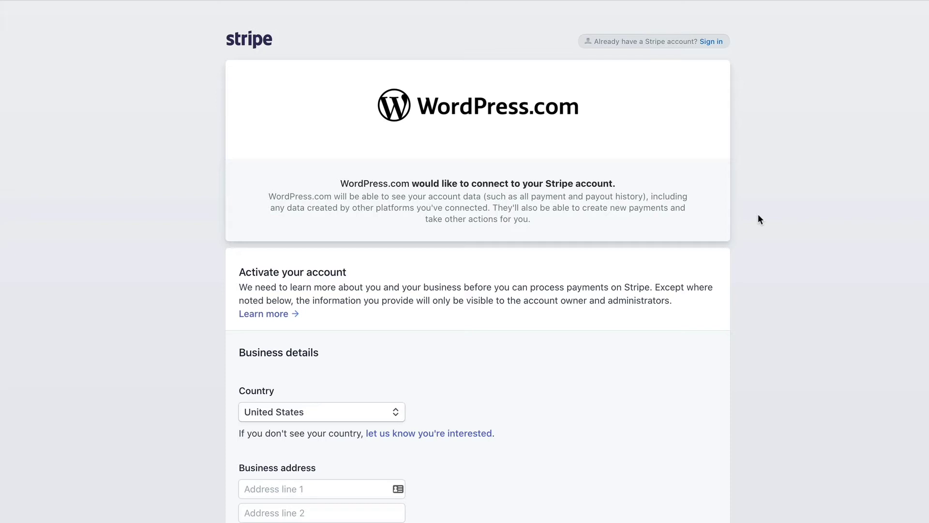
# Sign in to the existing Stripe account using the account e-mail and password.
pyautogui.scroll(-7, 758, 214)
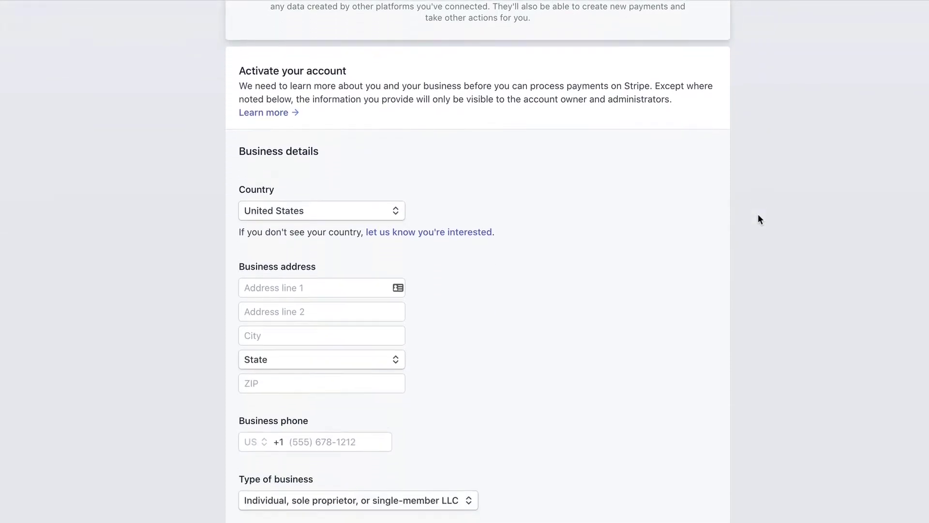
pyautogui.scroll(-7, 757, 214)
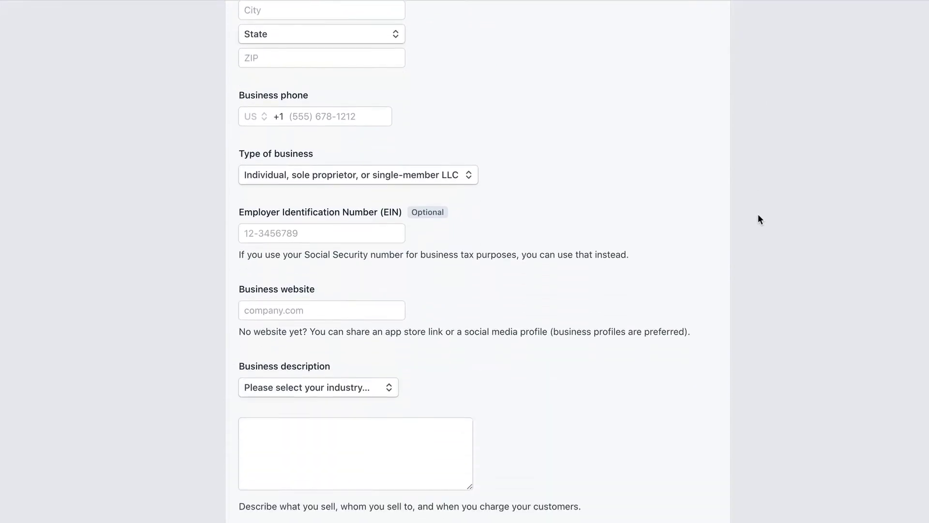
pyautogui.scroll(-2, 757, 214)
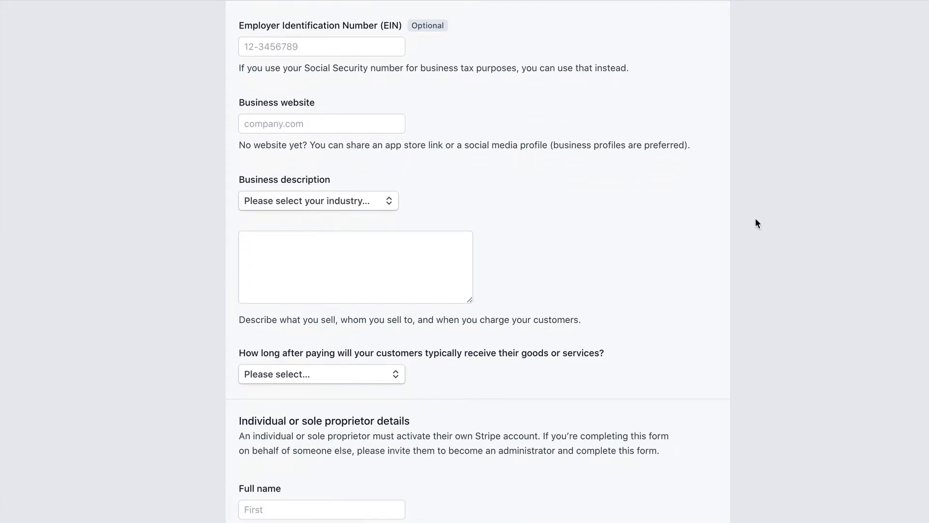
pyautogui.scroll(2, 756, 218)
pyautogui.scroll(15, 756, 221)
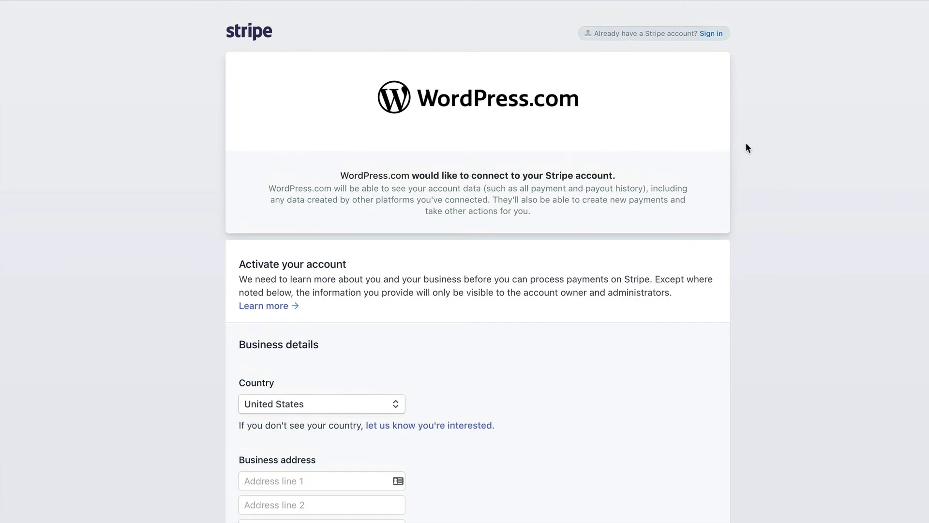
pyautogui.click(711, 34)
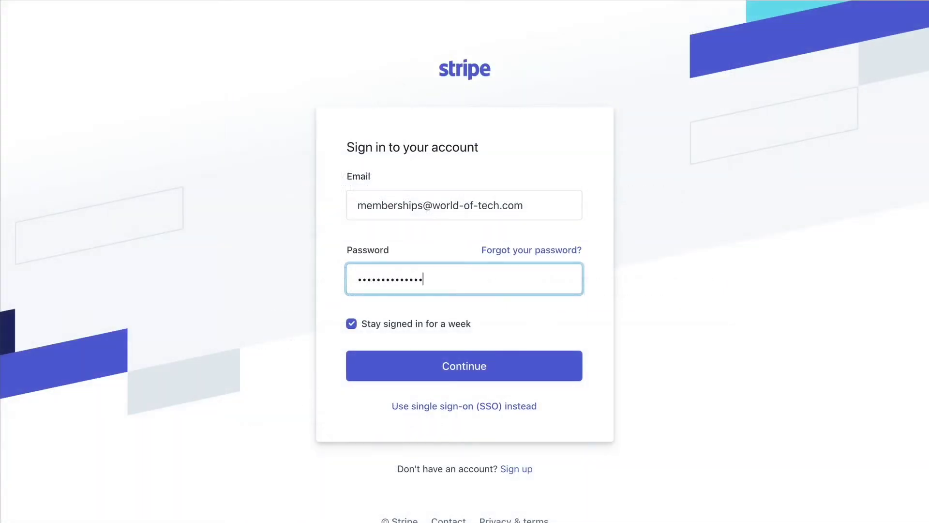
pyautogui.write('********')
pyautogui.click(459, 383)
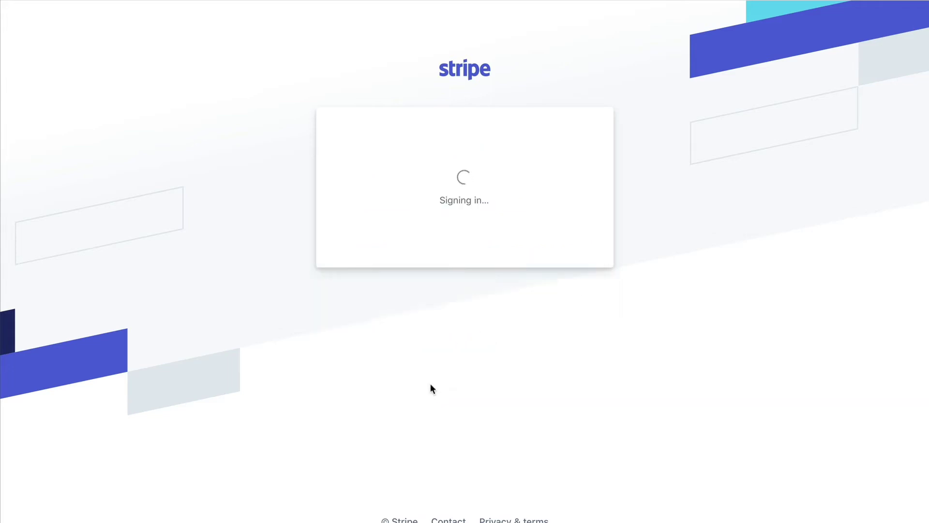
# Create a new payment plan priced 7.00 with the description 'Membership plan for WoT'.
pyautogui.scroll(-4, 442, 177)
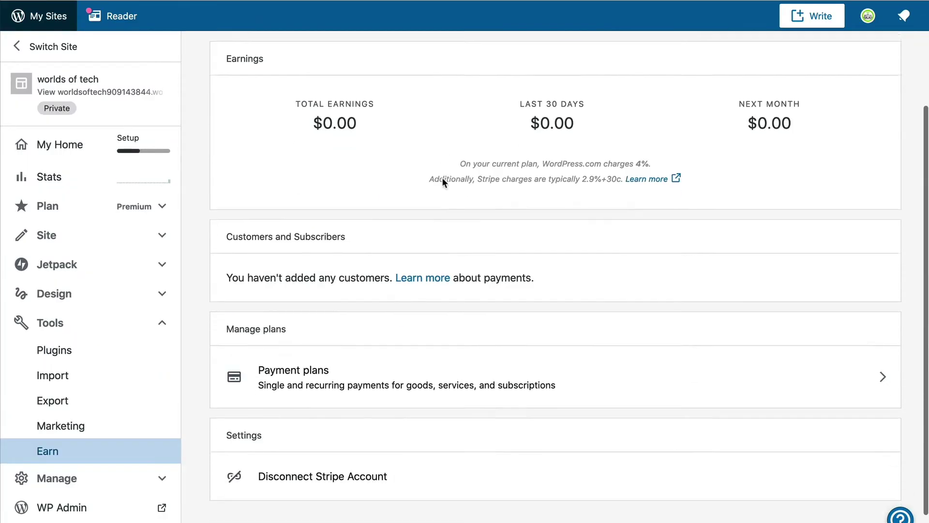
pyautogui.click(492, 346)
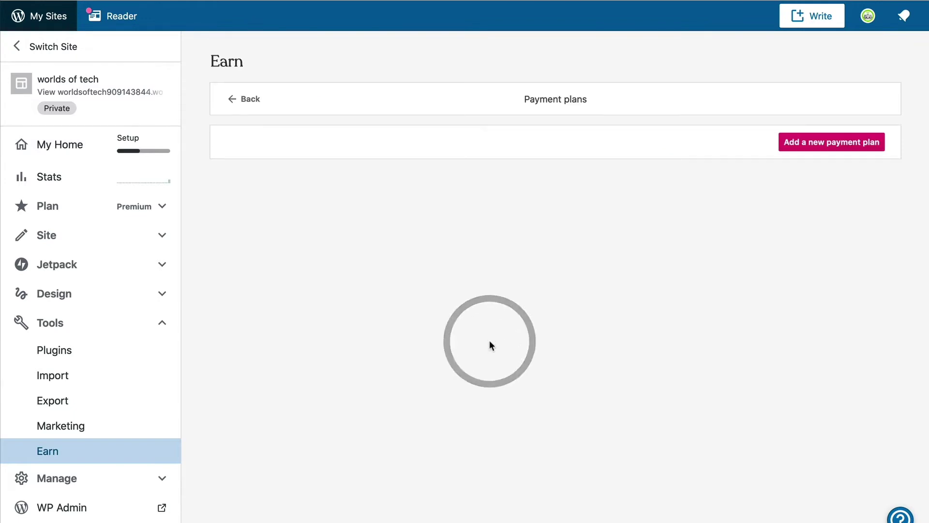
pyautogui.click(823, 153)
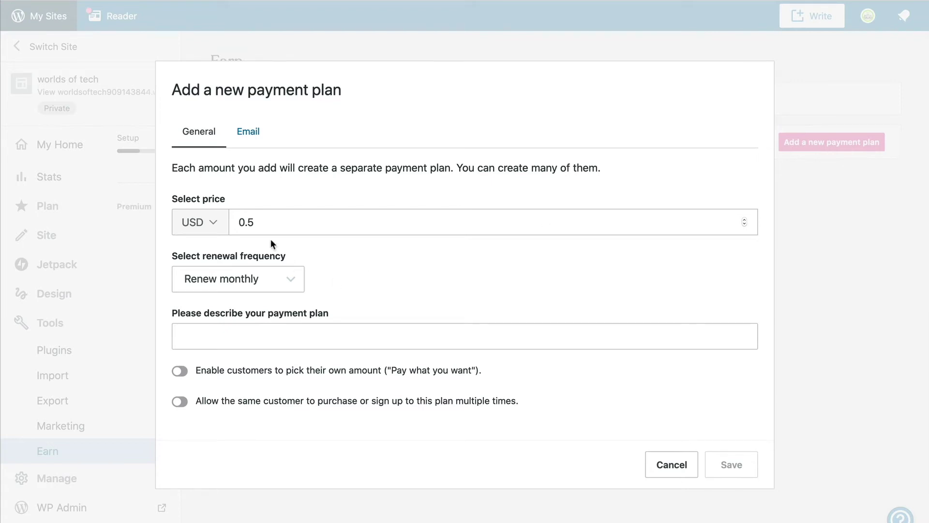
pyautogui.doubleClick(232, 223)
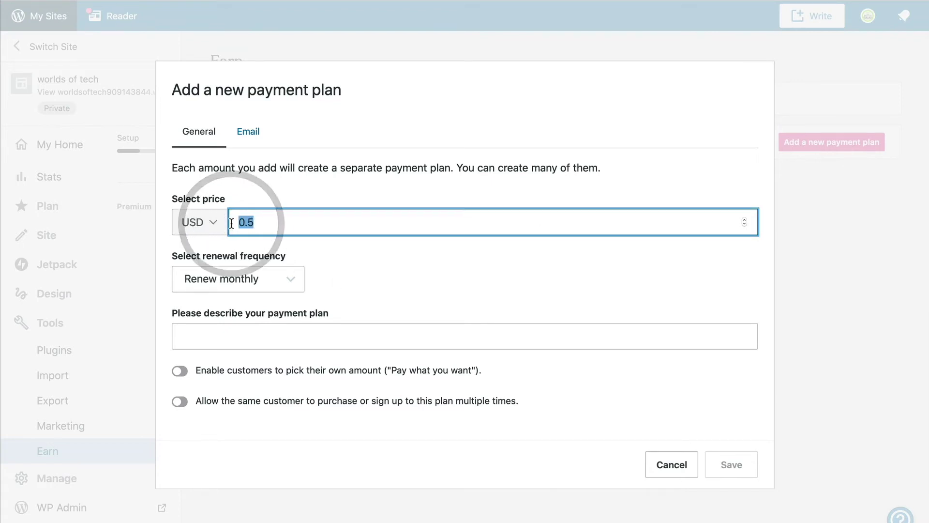
pyautogui.write('7.00')
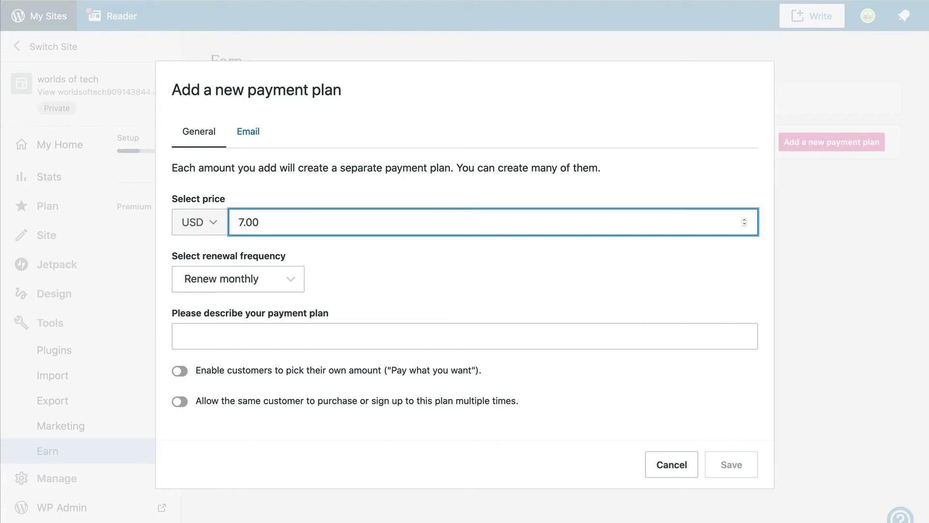
pyautogui.click(213, 337)
pyautogui.write('Membership plan for ')
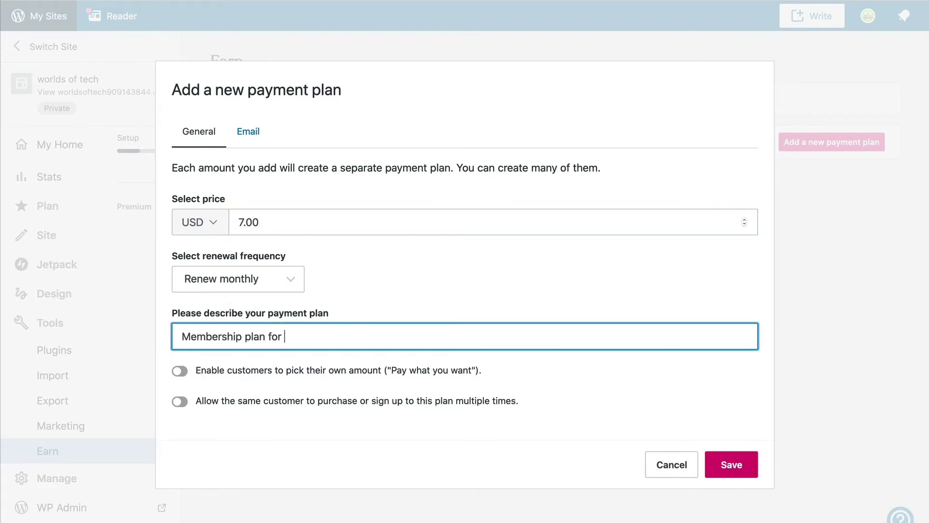
pyautogui.write('WoT')
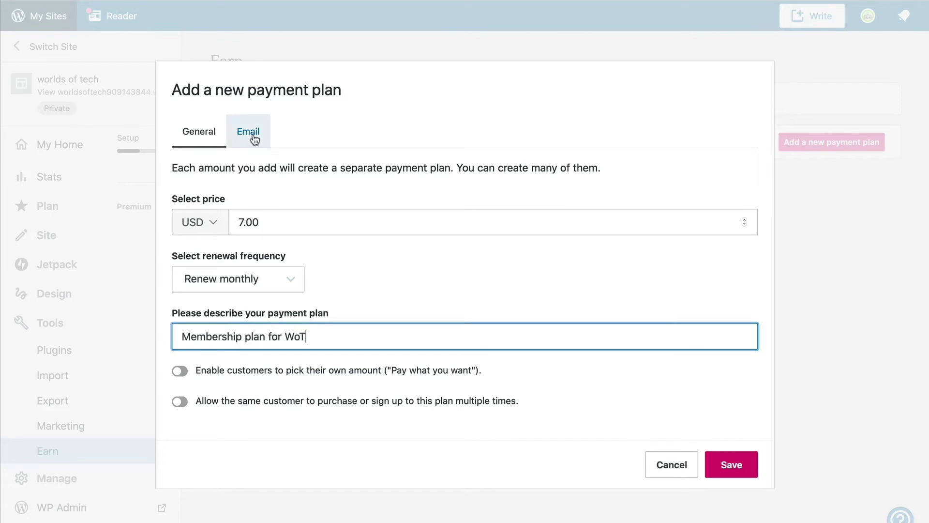
# Have the plan email new posts, add 'Thank you for joining World of Tech!', and save.
pyautogui.click(253, 139)
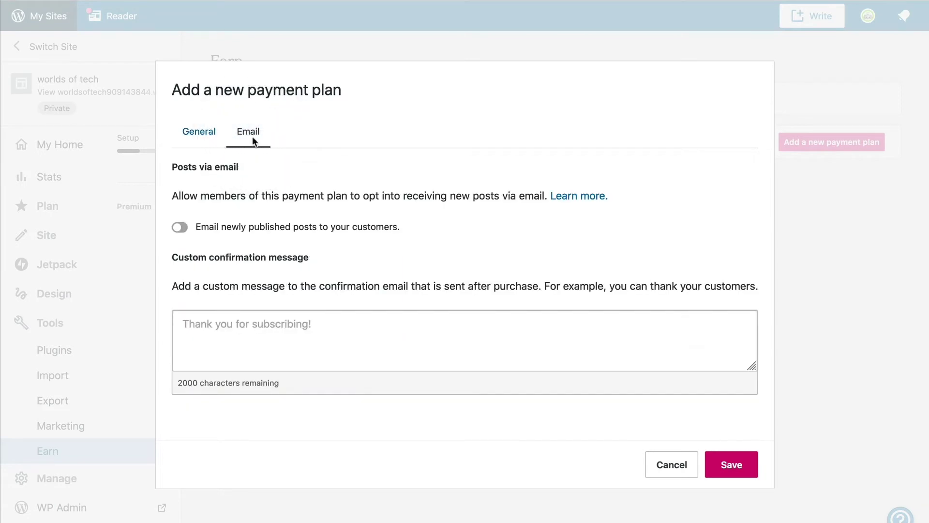
pyautogui.click(190, 319)
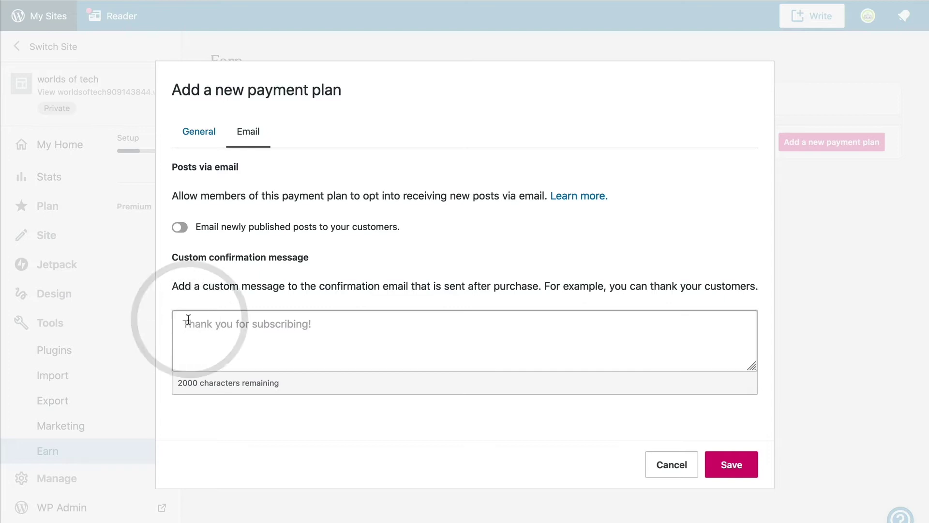
pyautogui.write('Thank you for joining World of Tech!')
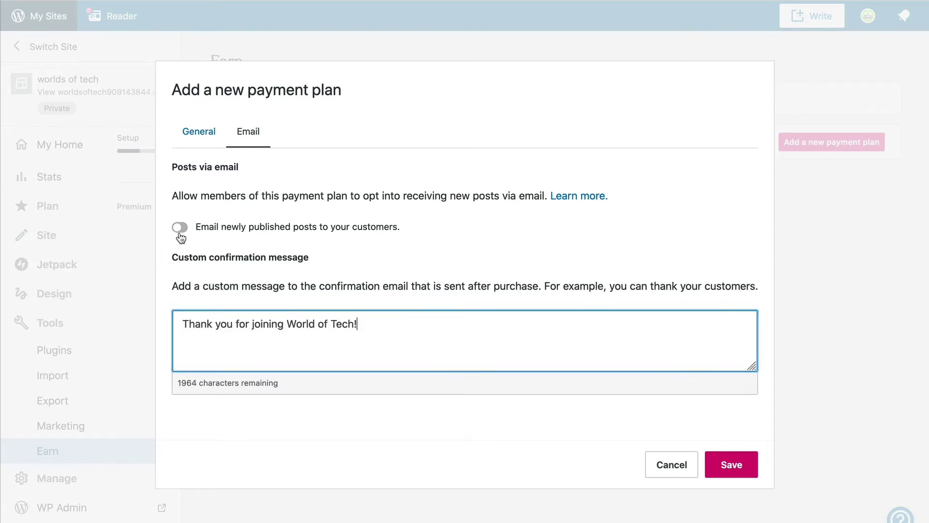
pyautogui.click(179, 234)
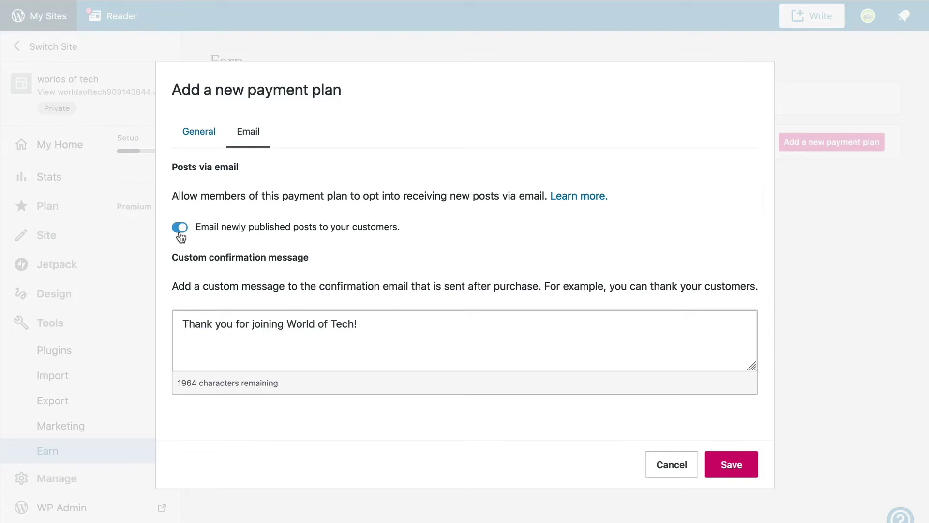
pyautogui.click(715, 472)
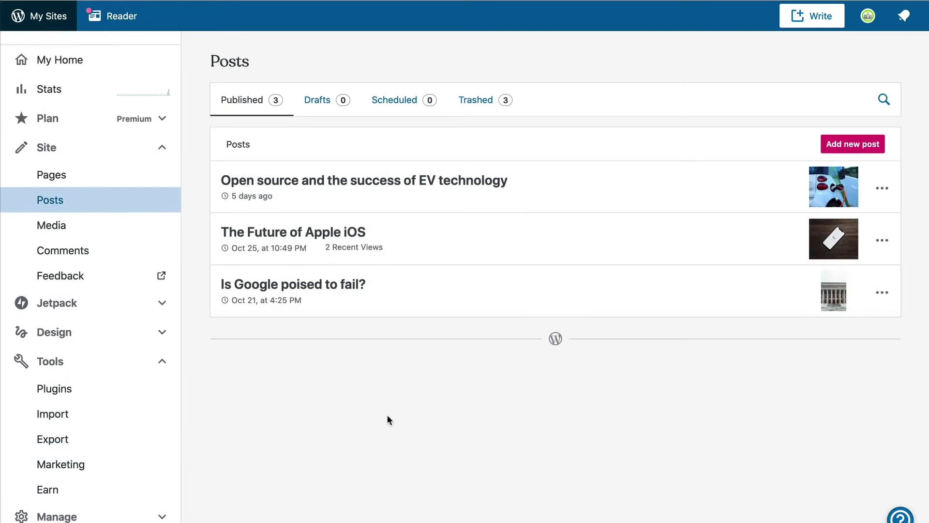
# Create a new post titled 'Is nanotech the future?'.
pyautogui.click(839, 143)
pyautogui.click(358, 103)
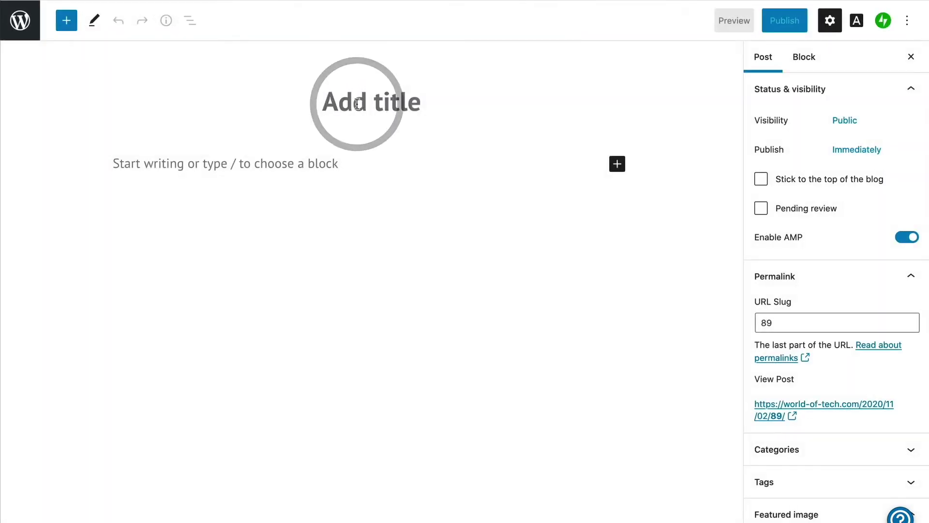
pyautogui.write('Is nanotech the future?')
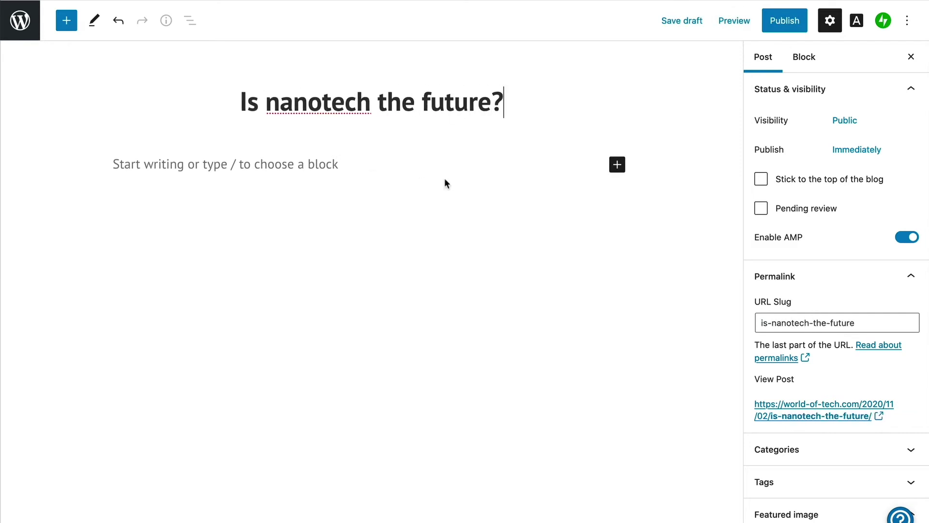
# Insert a Premium Content block into the post body and check its subscription plan.
pyautogui.click(617, 165)
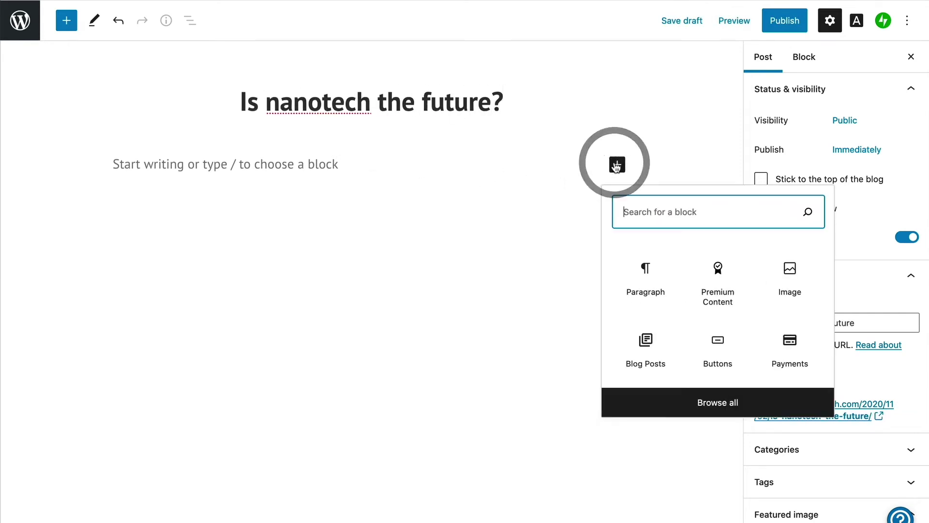
pyautogui.write('premium')
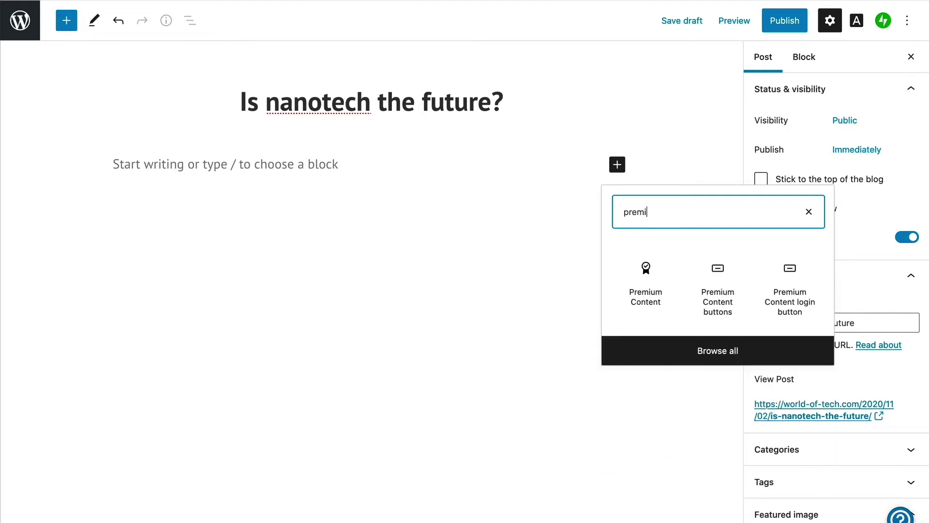
pyautogui.click(649, 296)
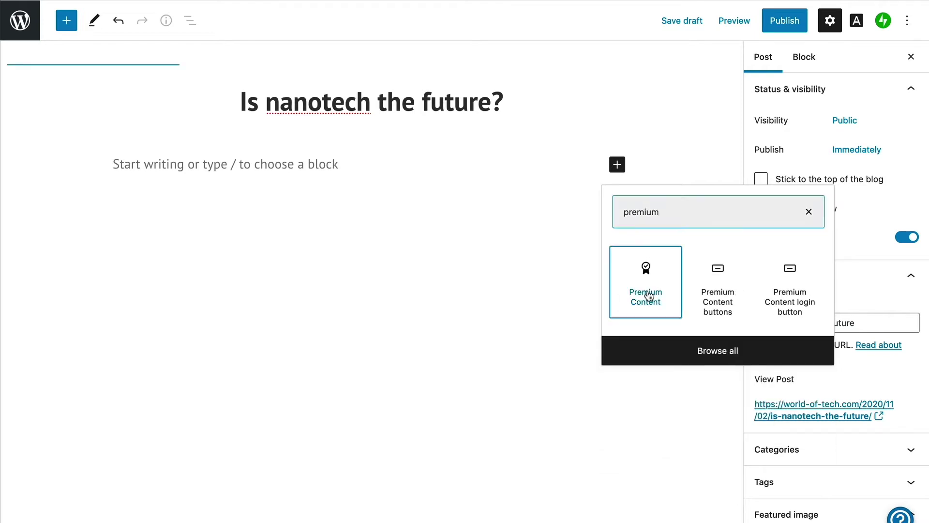
pyautogui.click(649, 297)
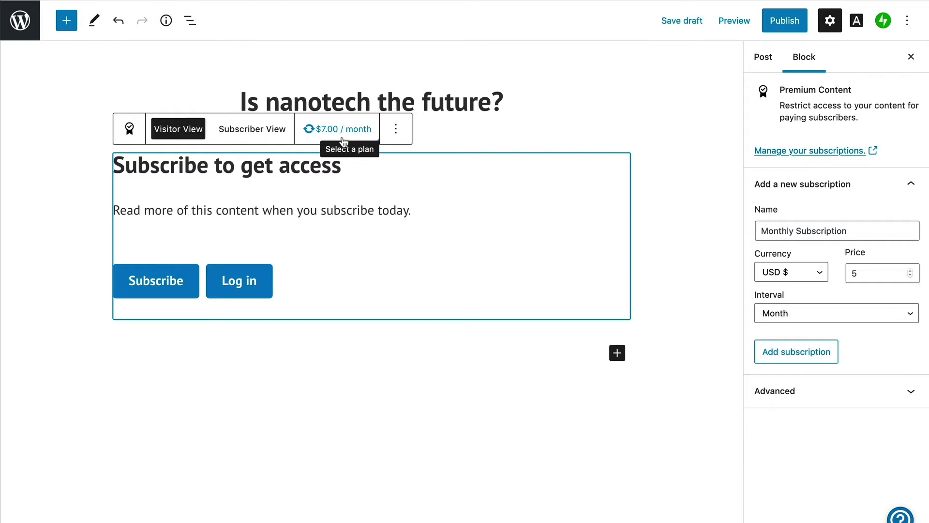
pyautogui.click(343, 139)
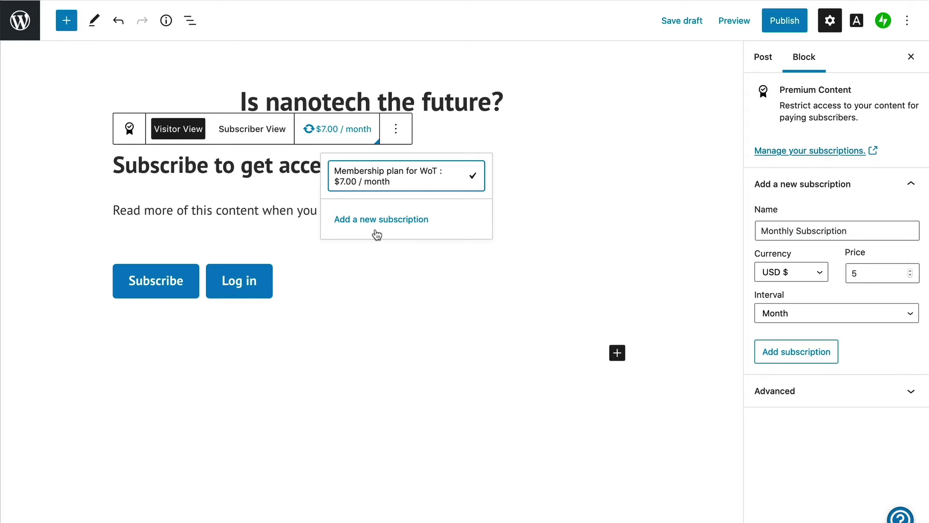
# Add 'World of Tech to' to the heading and 'to World of Tech' to the message.
pyautogui.click(242, 166)
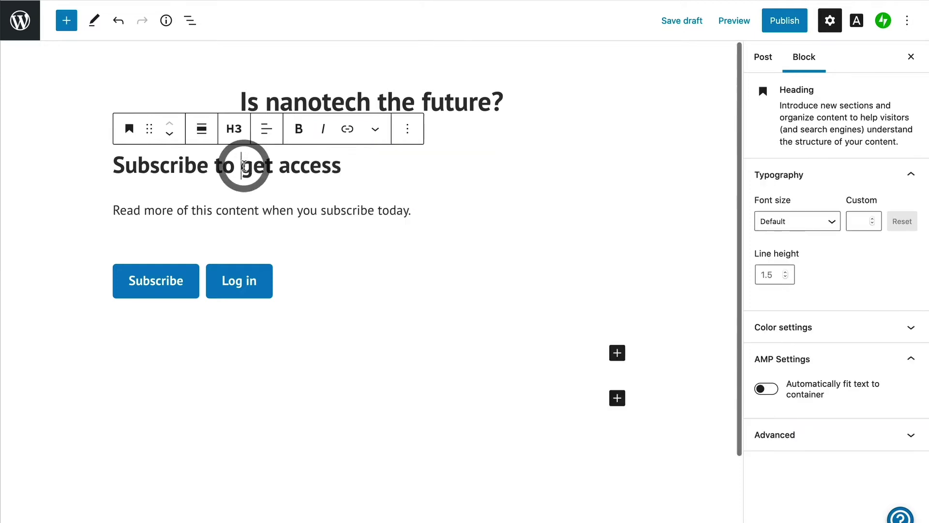
pyautogui.write('World of Tech to')
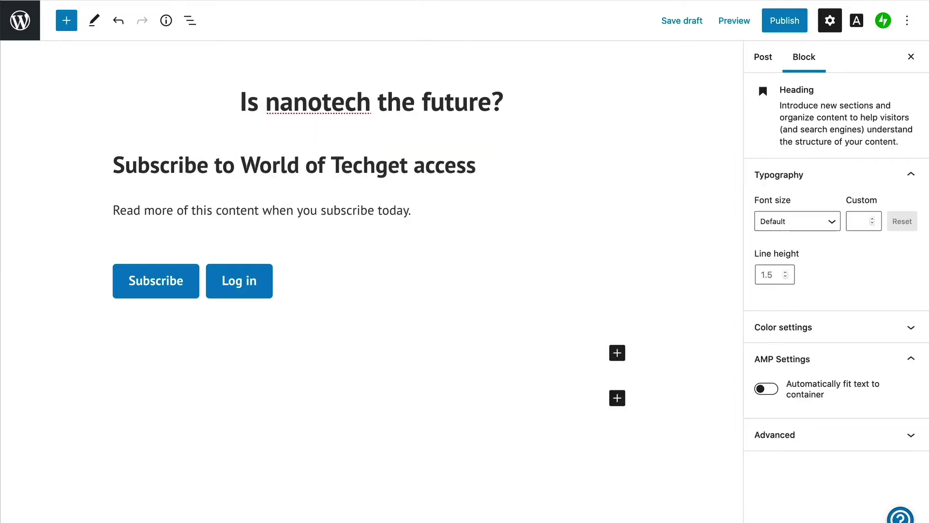
pyautogui.click(378, 211)
pyautogui.write('to World of Tech')
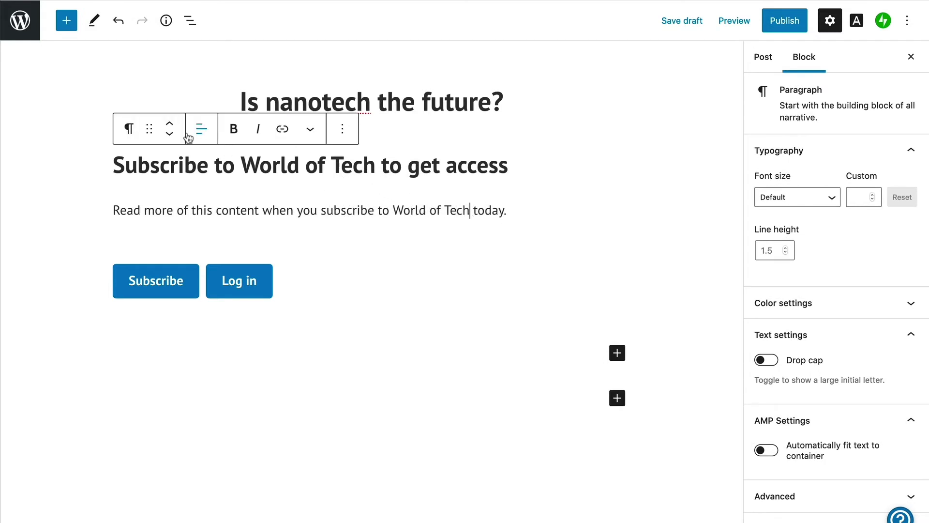
pyautogui.moveTo(137, 129)
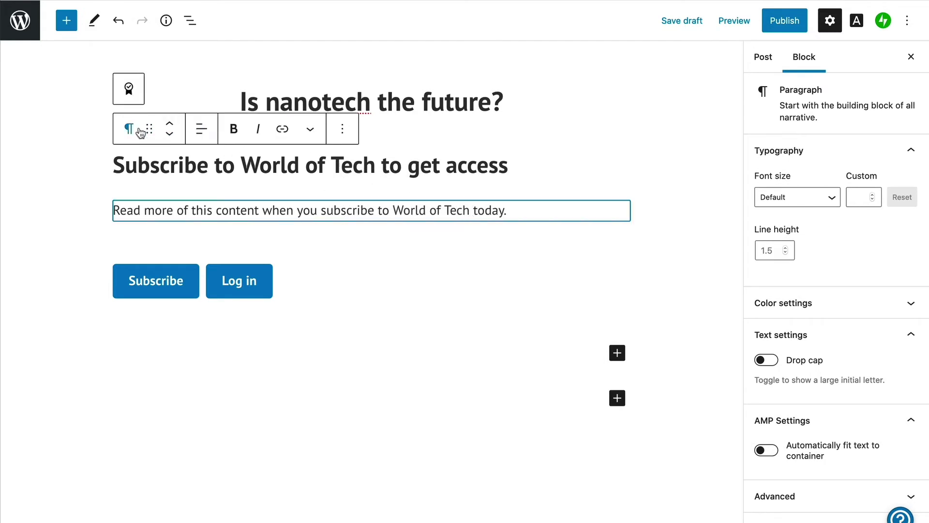
pyautogui.click(129, 97)
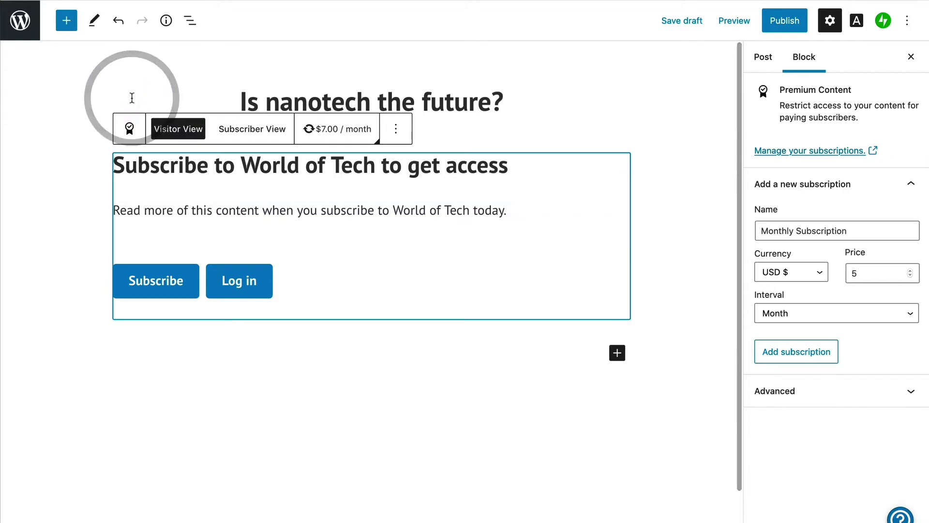
pyautogui.click(257, 138)
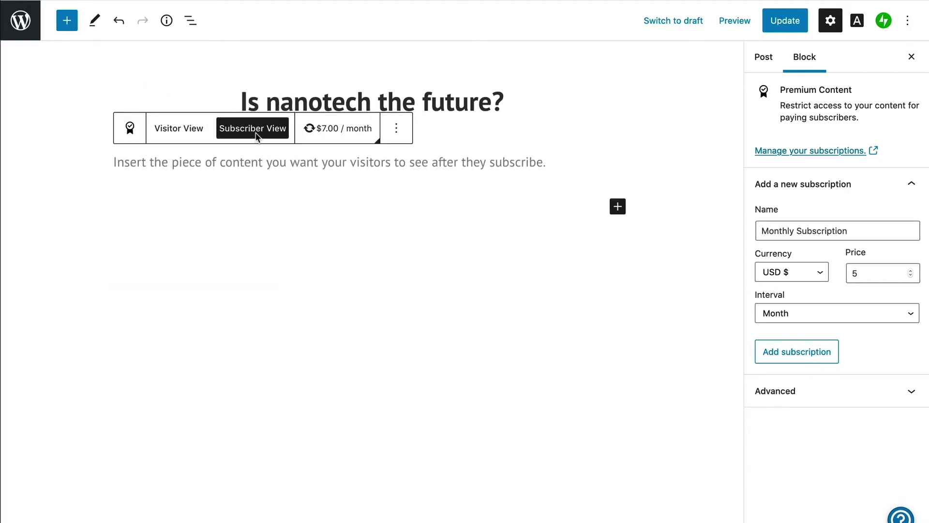
# Paste the Feynman nanotech article into the subscriber paragraph and start a new paragraph.
pyautogui.click(200, 162)
pyautogui.write('The ideas and concepts behind nanoscience and nanotechnology started with a talk entitled "There’s Plenty of Room at the Bottom" by physicist Richard Feynman at an American Physical Society meeting at the California Institute of Technology (CalTech) on December 29, 1959, long before the term nanotechnology was used. In his talk, Feynman described a process in which scientists would be able to manipulate and control individual atoms and molecules. Over a decade later, in his explorations of ultraprecision machining, Professor Norio Taniguchi coined the term nanotechnology. It wasn\'t until 1981, with the development of the scanning tunneling microscope that could "see" individual atoms, that modern nanotechnology began.')
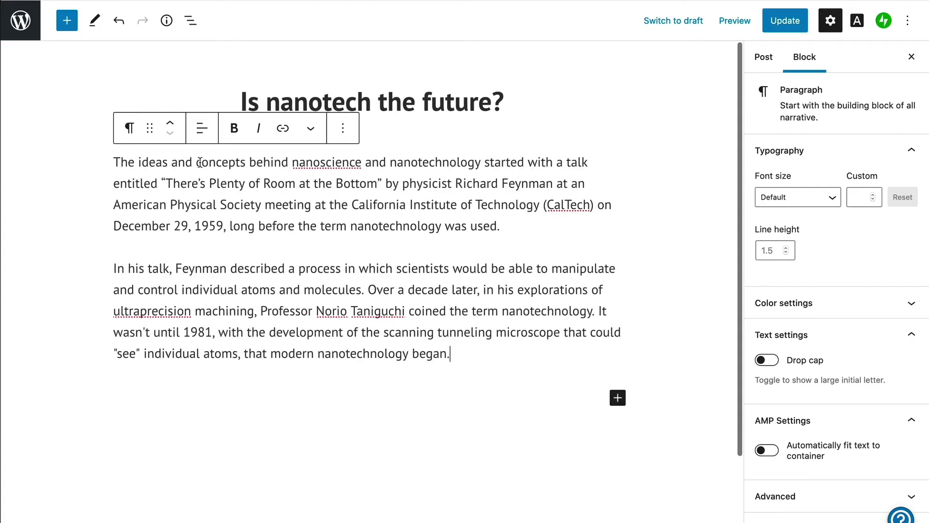
pyautogui.scroll(-2, 503, 120)
pyautogui.click(503, 120)
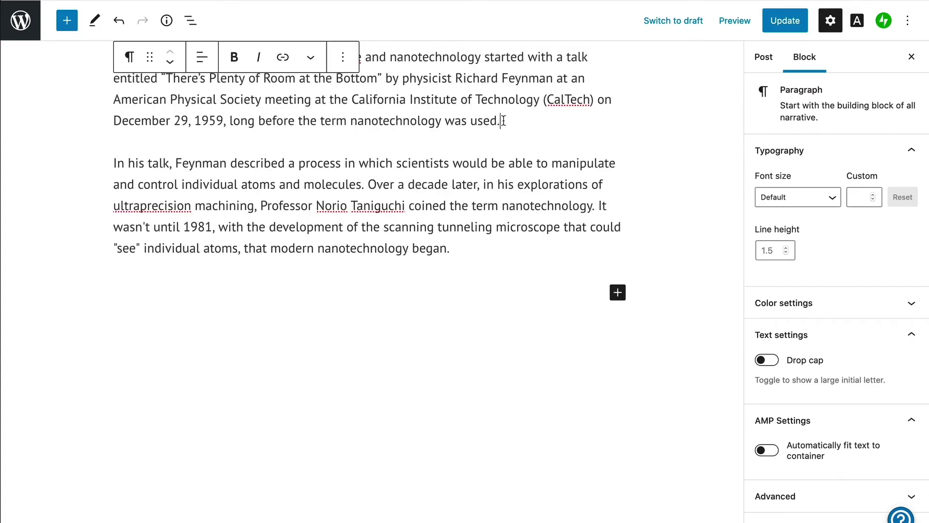
pyautogui.press('Return')
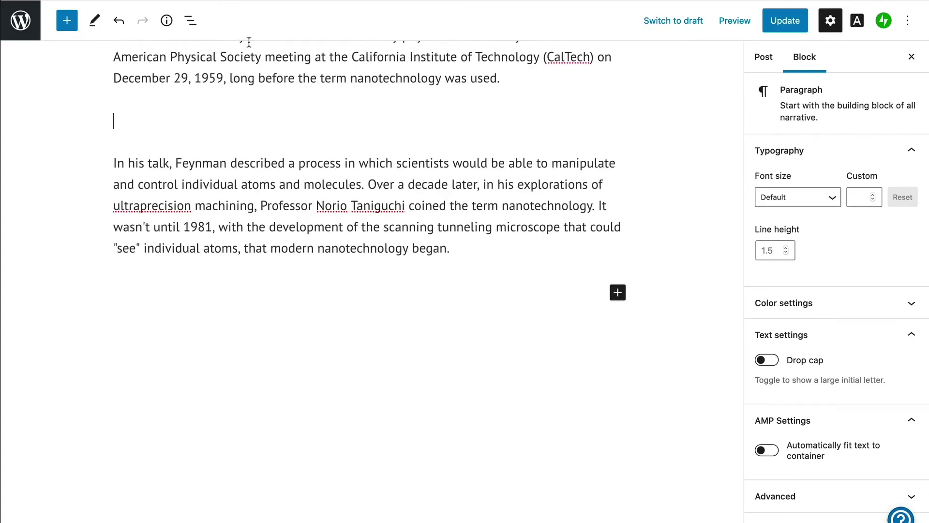
# Insert a Media Library image between paragraphs and end the article 'of Tech for many years to come!'.
pyautogui.click(66, 20)
pyautogui.write('image')
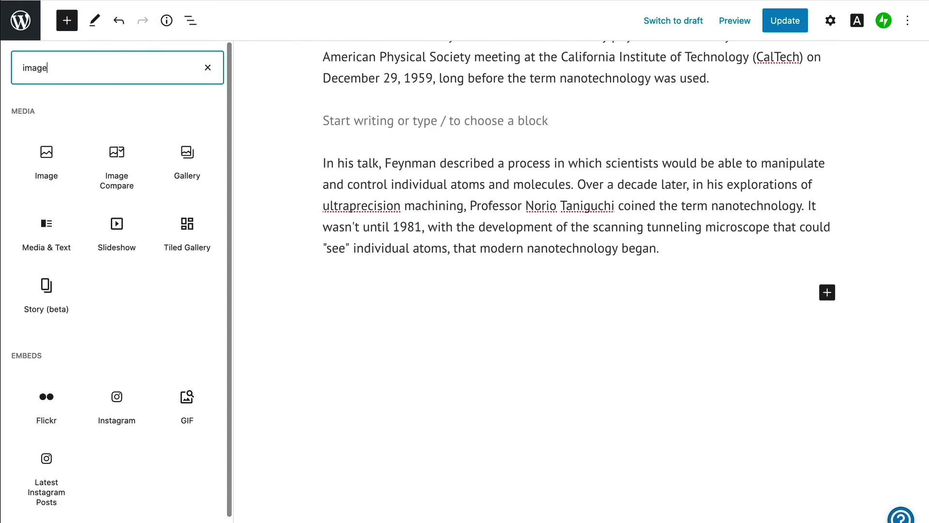
pyautogui.click(46, 170)
pyautogui.click(297, 202)
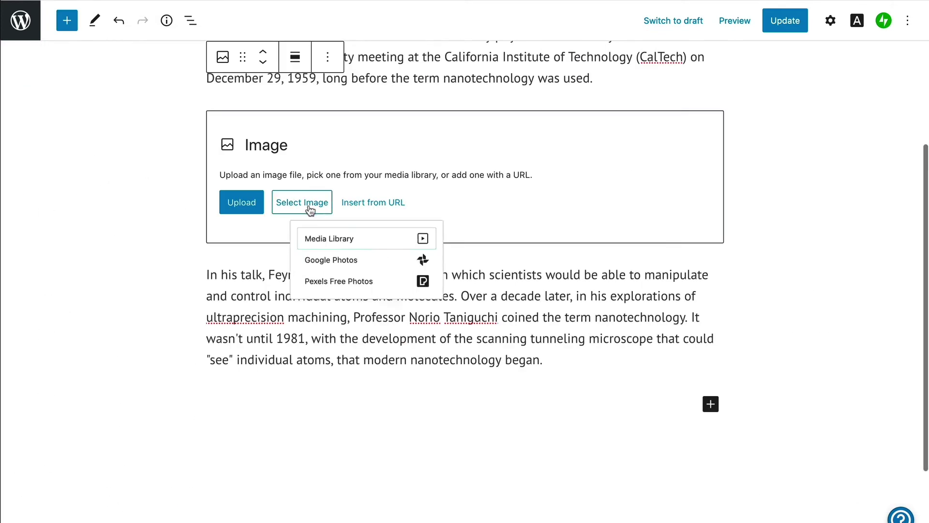
pyautogui.click(325, 238)
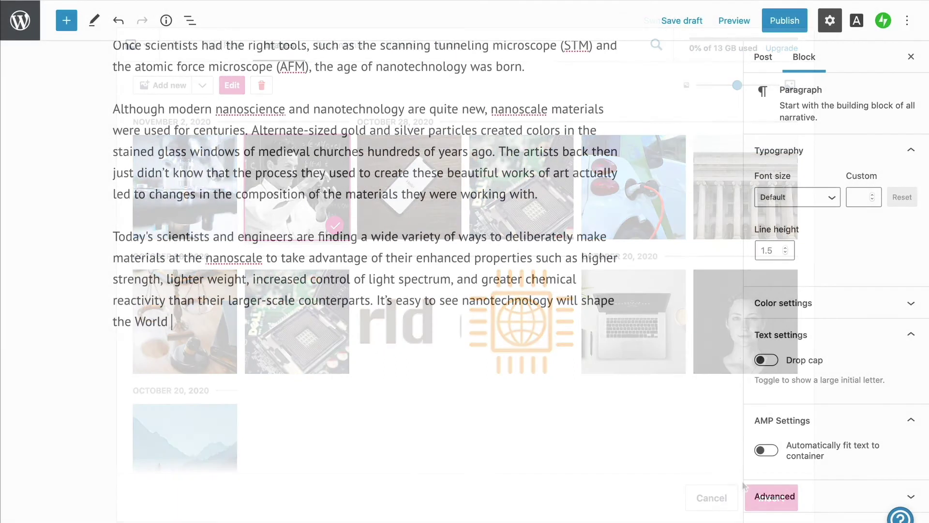
pyautogui.write('of Tech for')
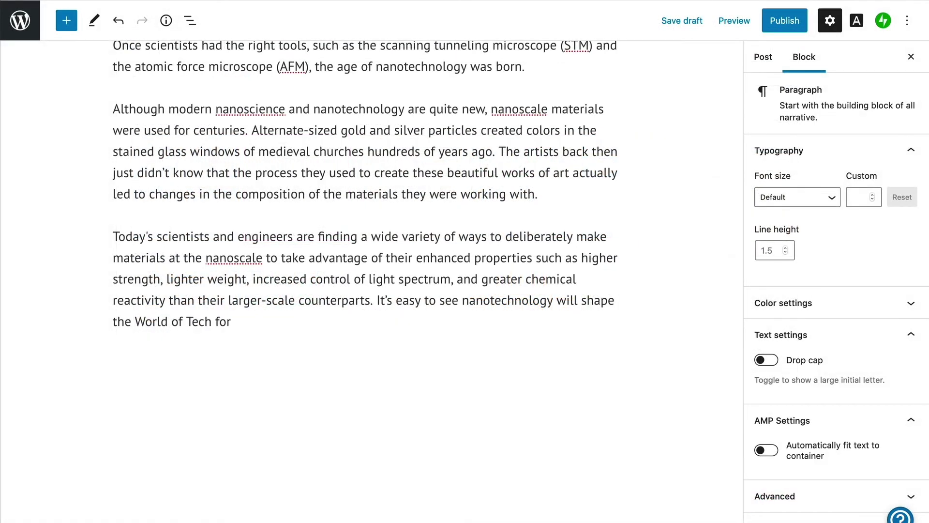
pyautogui.write(' many years to come!')
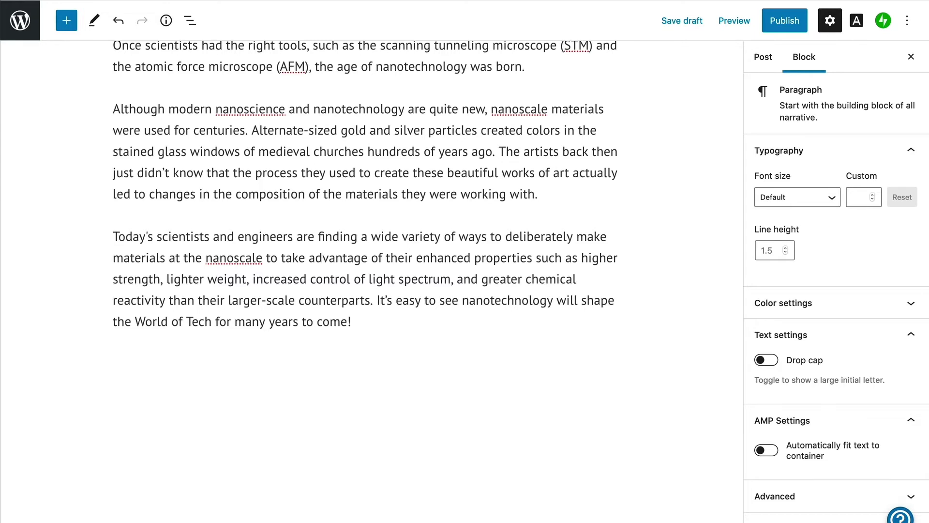
pyautogui.click(763, 58)
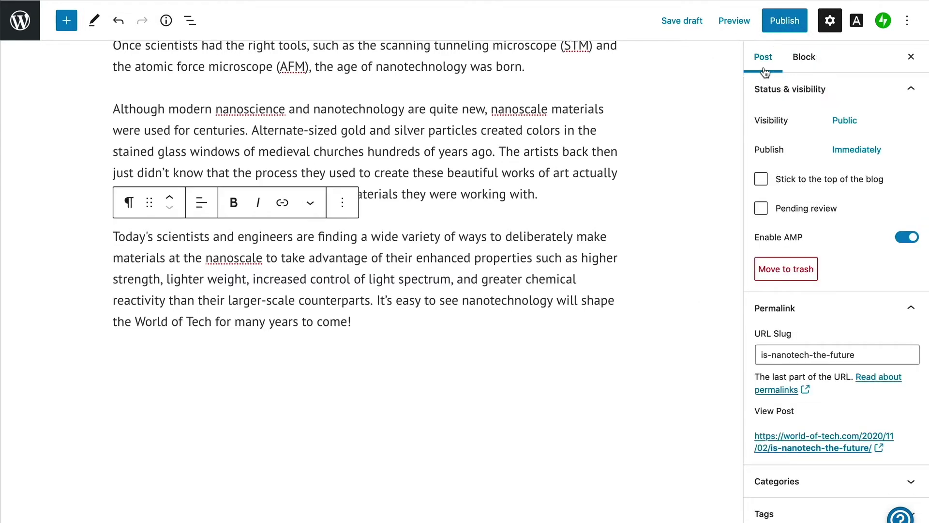
# Create and assign a new 'Nanotechnology' category to the post.
pyautogui.scroll(-5, 786, 152)
pyautogui.click(903, 261)
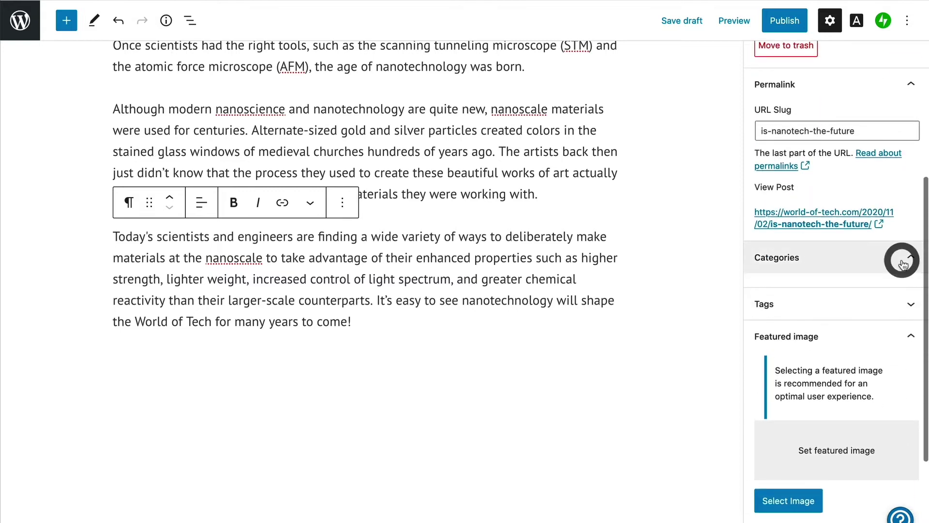
pyautogui.click(790, 314)
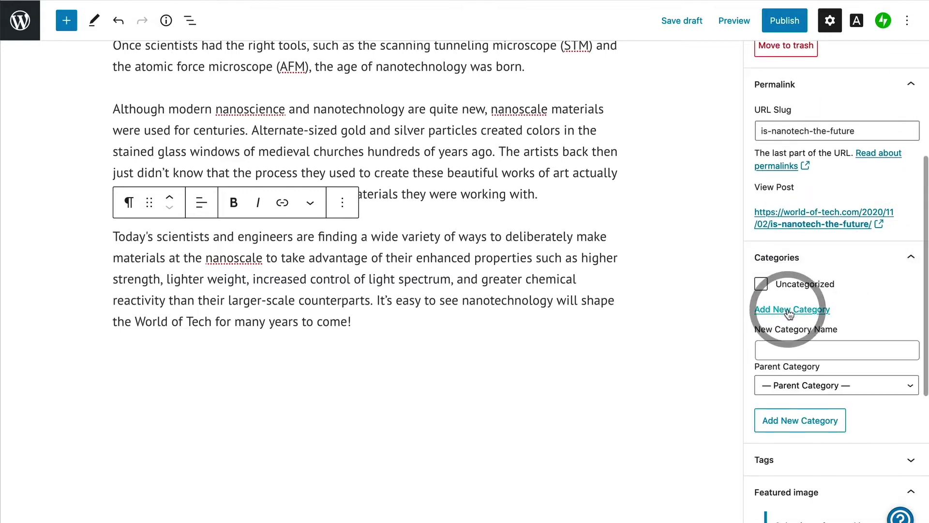
pyautogui.write('Nanotechnology')
pyautogui.click(776, 419)
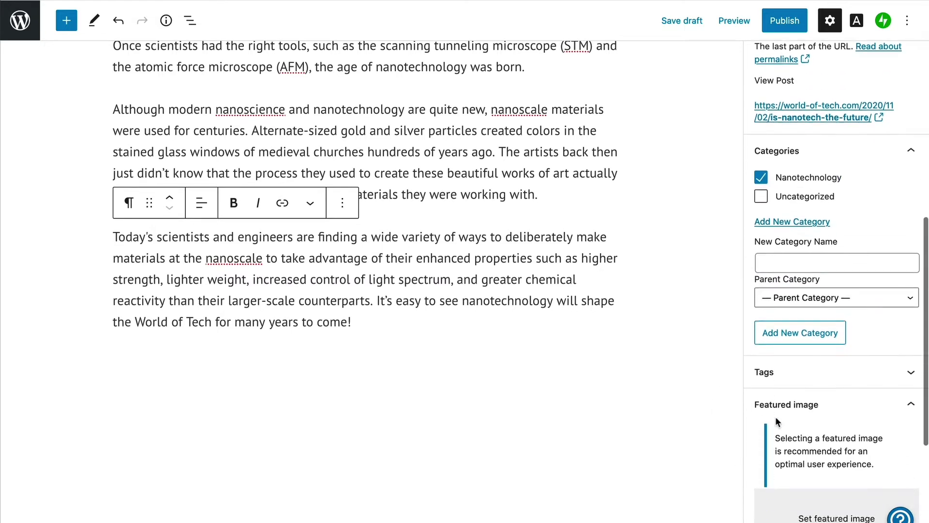
# Set the microscope photo from the media library as the featured image.
pyautogui.scroll(-5, 775, 416)
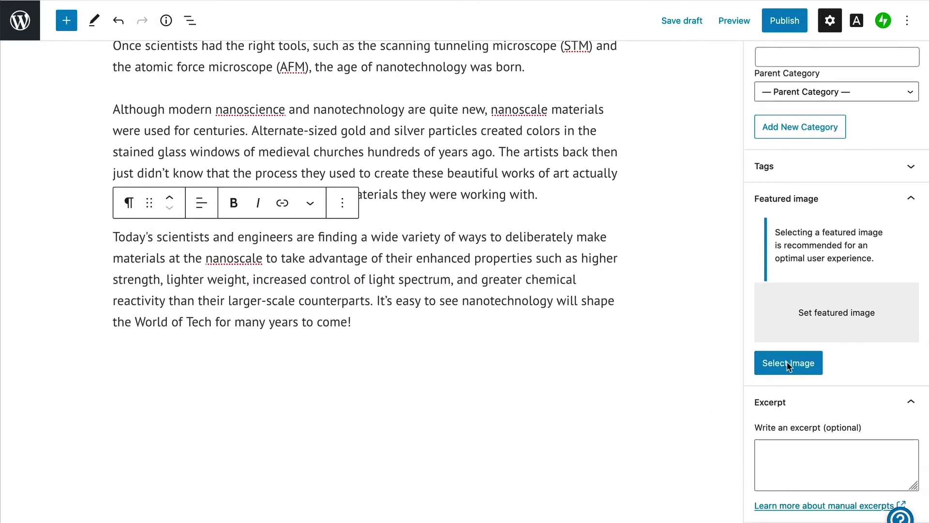
pyautogui.click(789, 364)
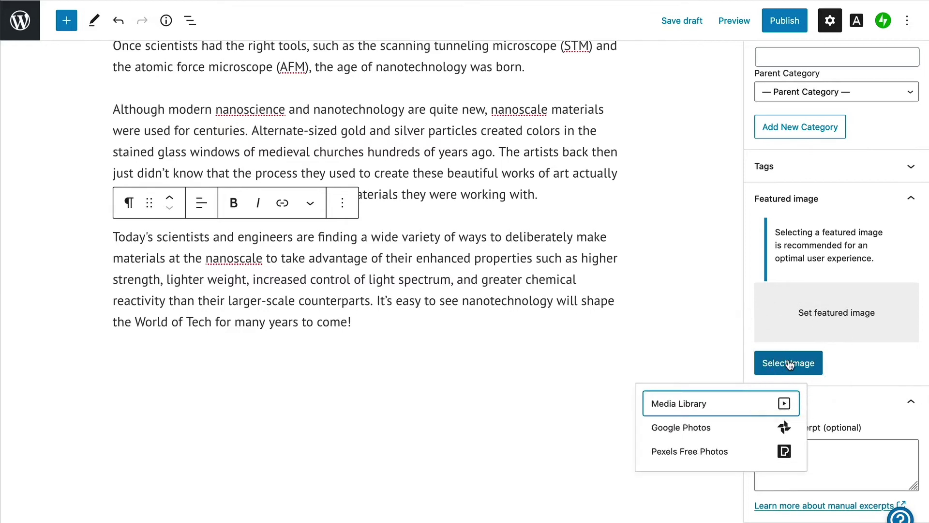
pyautogui.click(704, 405)
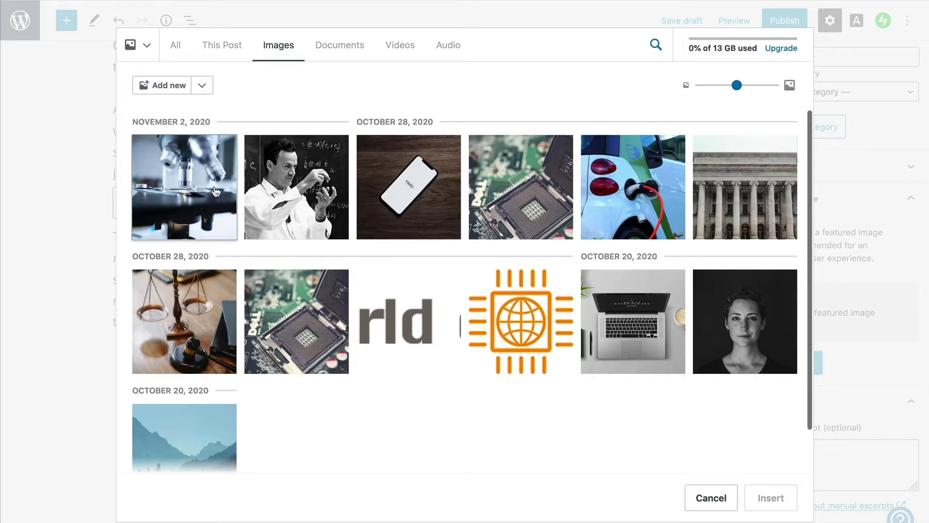
pyautogui.click(193, 182)
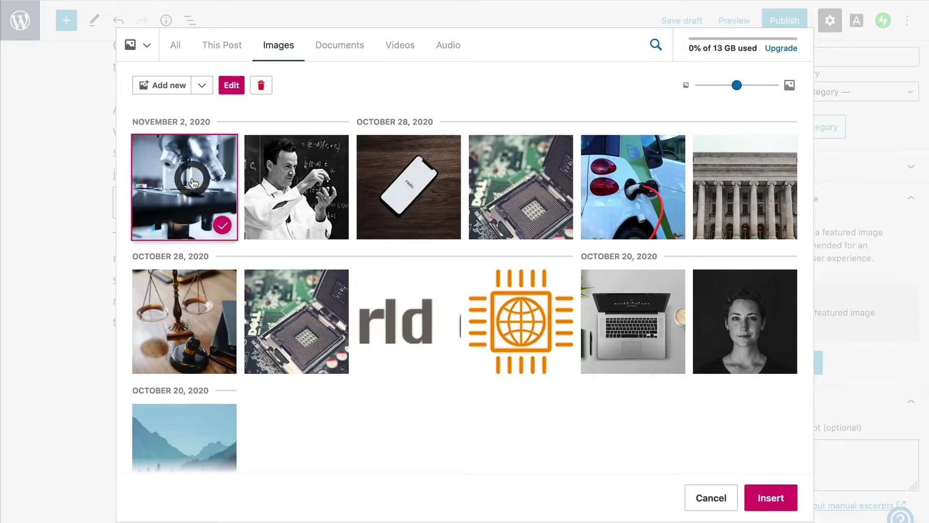
pyautogui.click(772, 498)
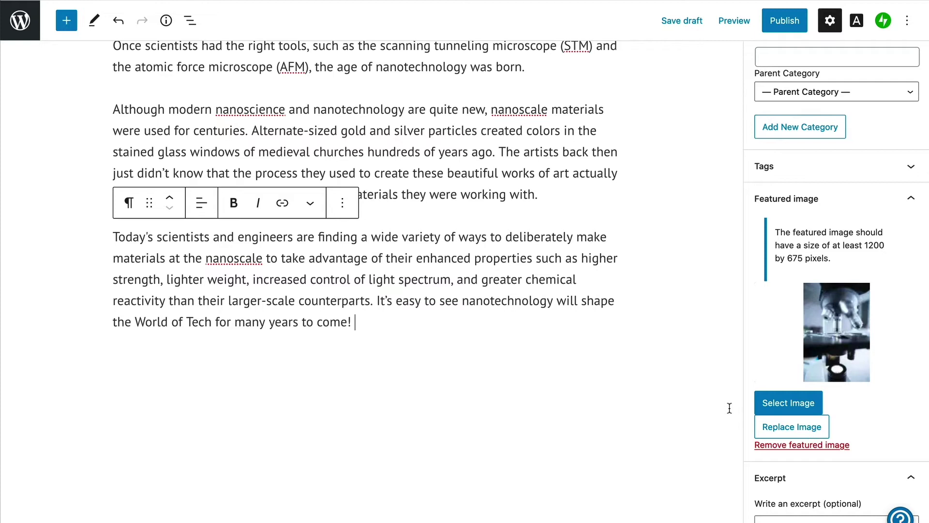
pyautogui.scroll(-3, 796, 462)
# Add the 'Nanotechnology is poised to bring major breakthroughs…' excerpt, publish, and view the live post.
pyautogui.click(784, 452)
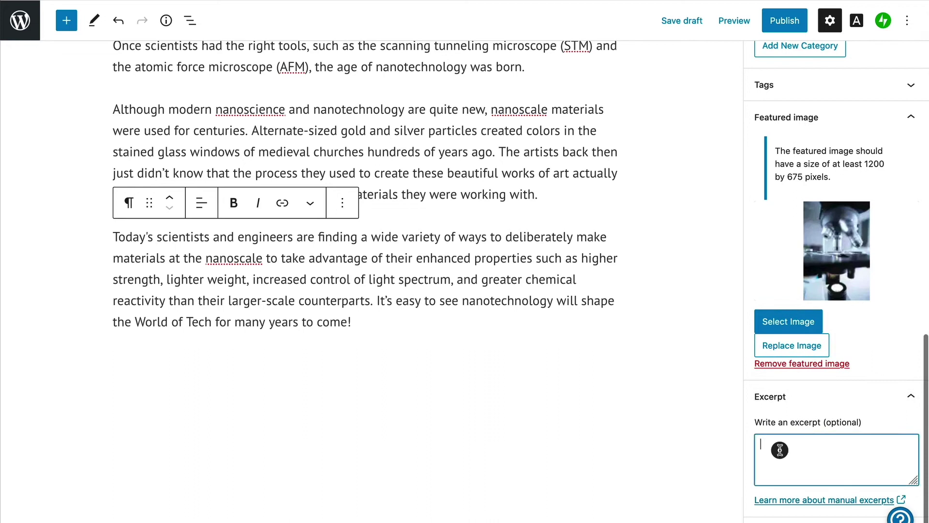
pyautogui.write('Nanotech')
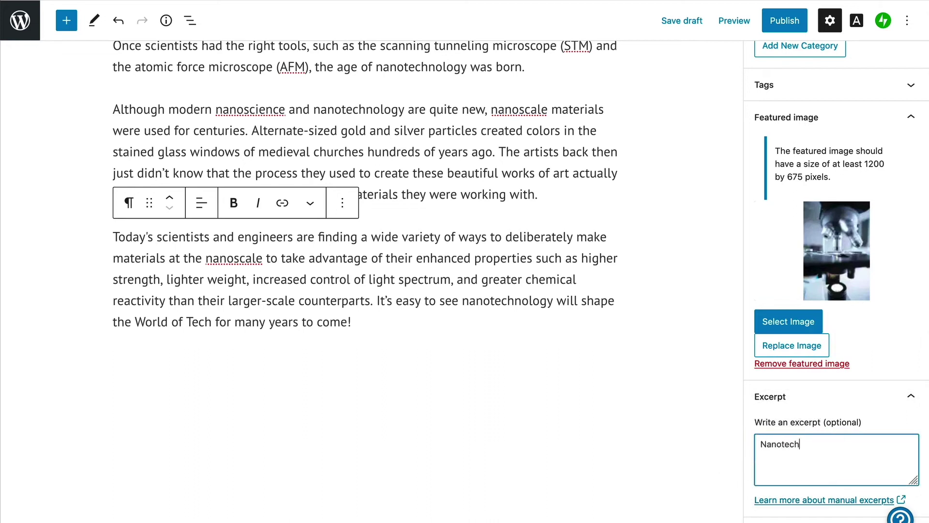
pyautogui.write('nology is poised to bring major breakthroughs')
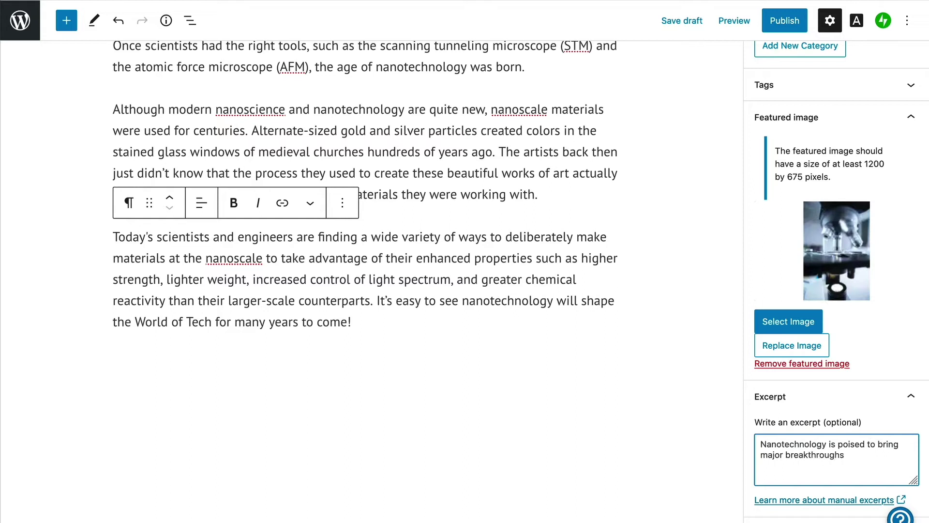
pyautogui.write(' in the next few years.  We ')
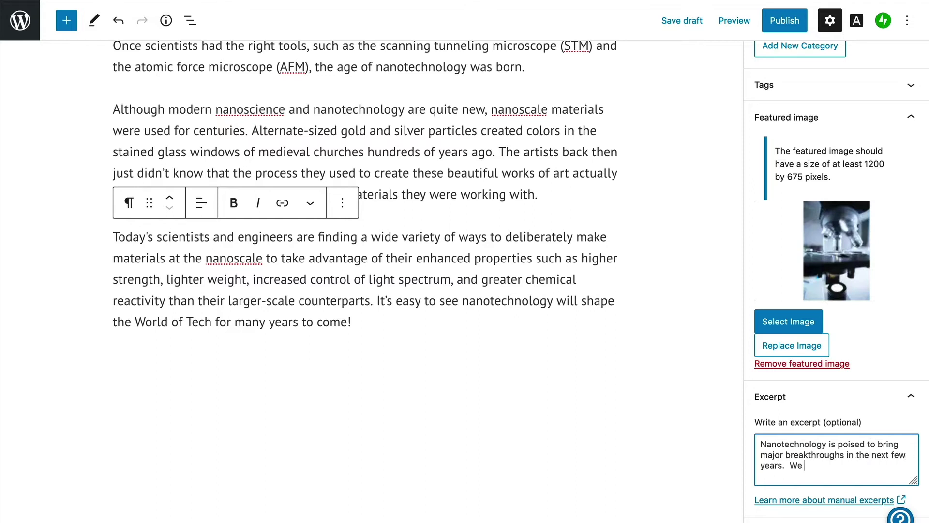
pyautogui.write('take a look at what is just around the corner.')
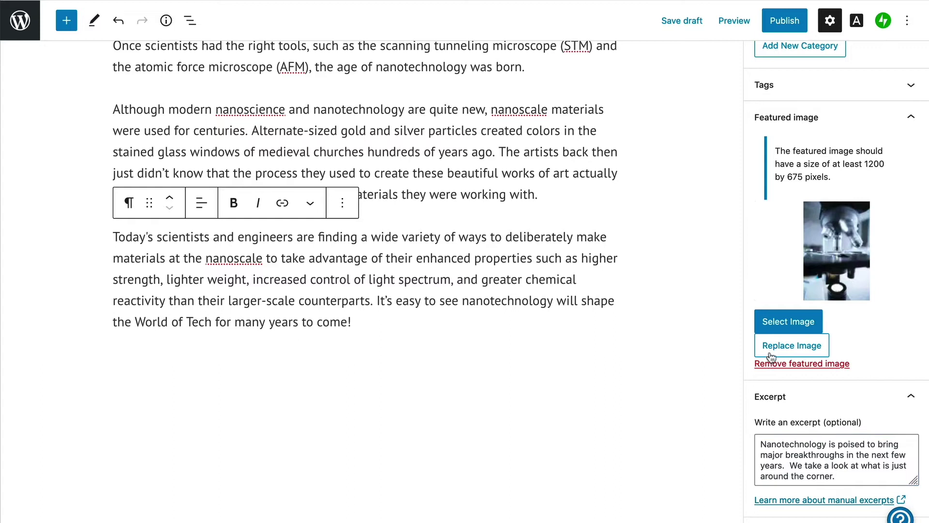
pyautogui.click(784, 25)
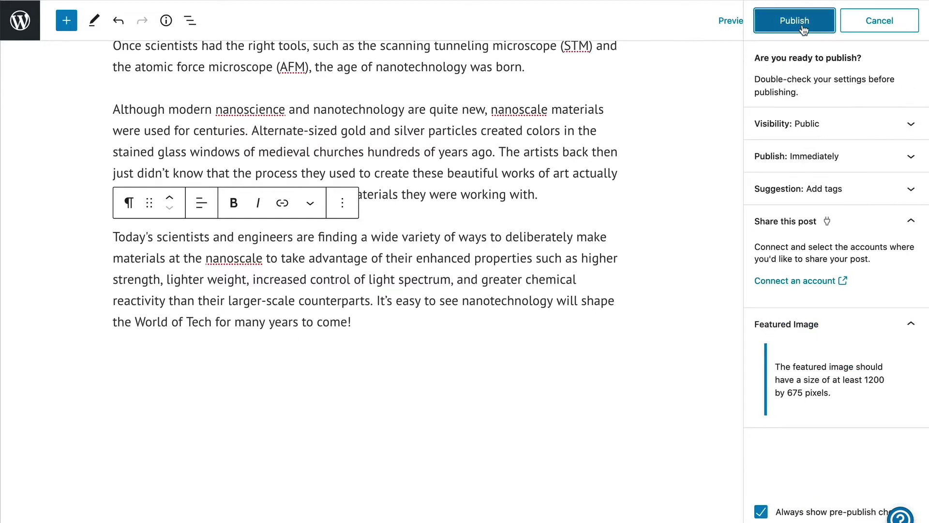
pyautogui.click(803, 28)
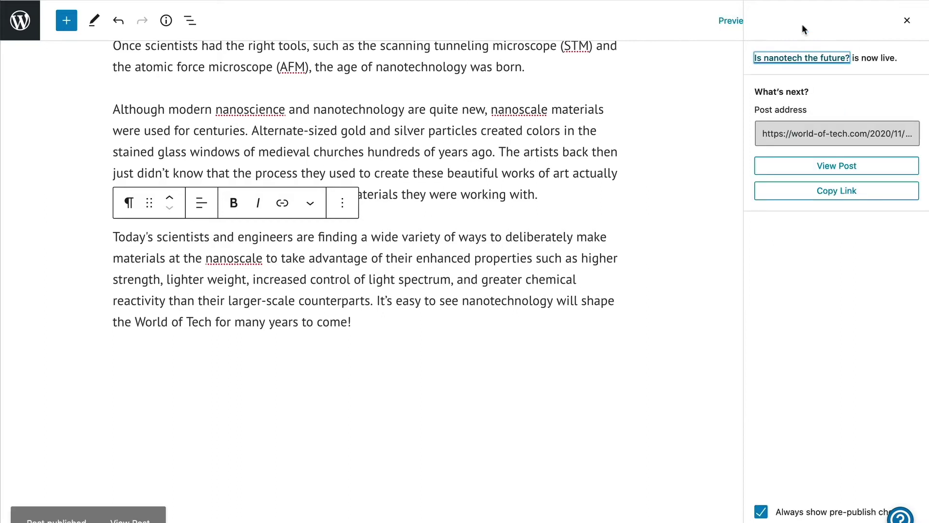
pyautogui.click(871, 166)
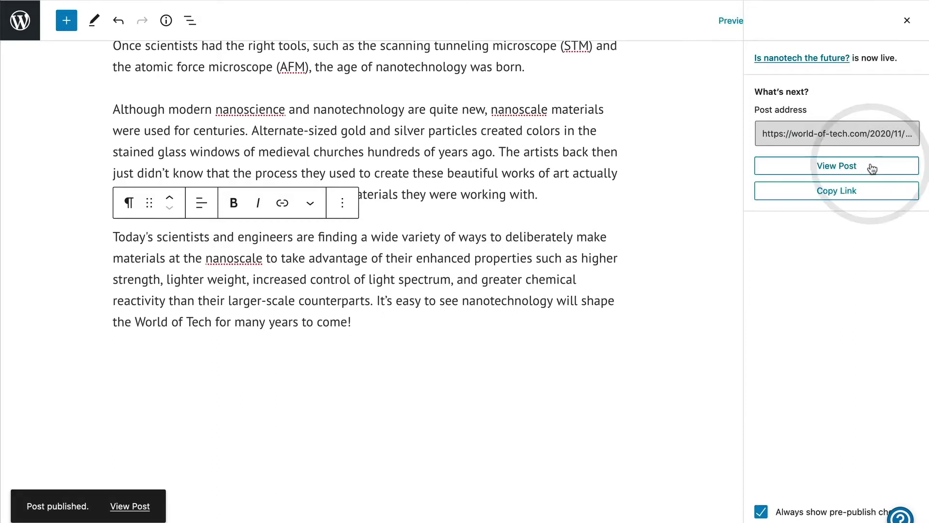
pyautogui.scroll(-10, 711, 189)
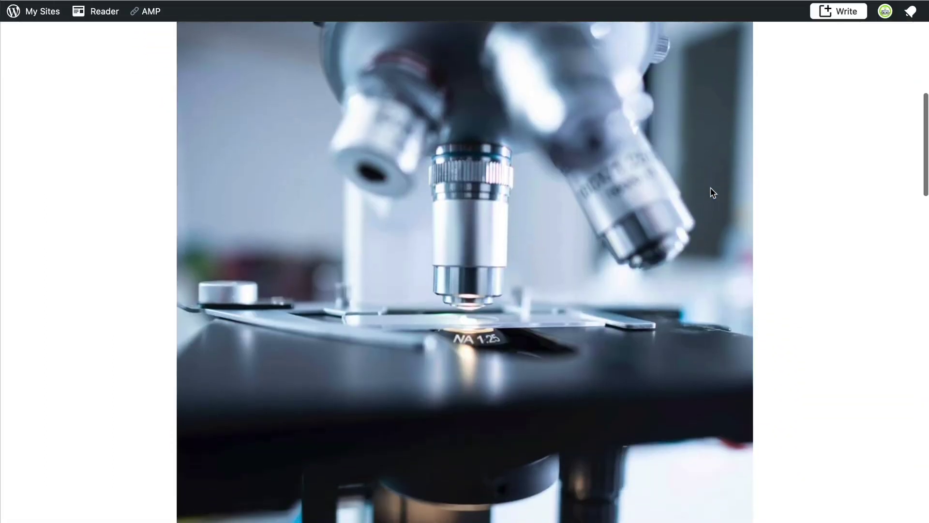
# Scroll the published premium post down to its Subscribe paywall and check the subscribe option.
pyautogui.scroll(-15, 710, 188)
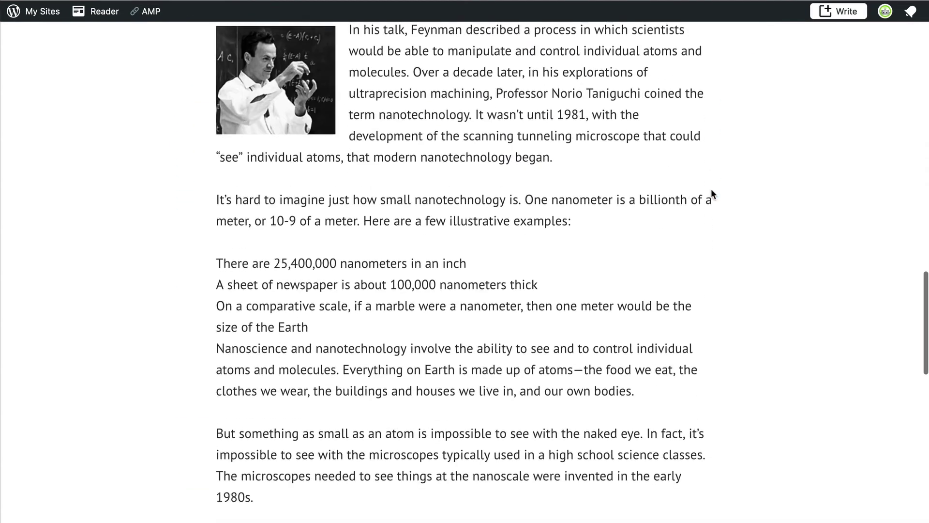
pyautogui.scroll(-2, 711, 193)
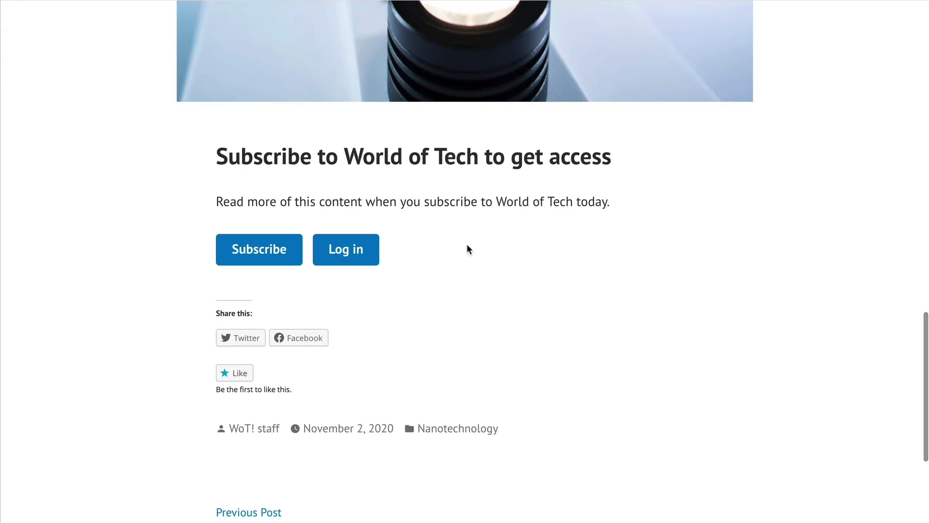
pyautogui.click(262, 251)
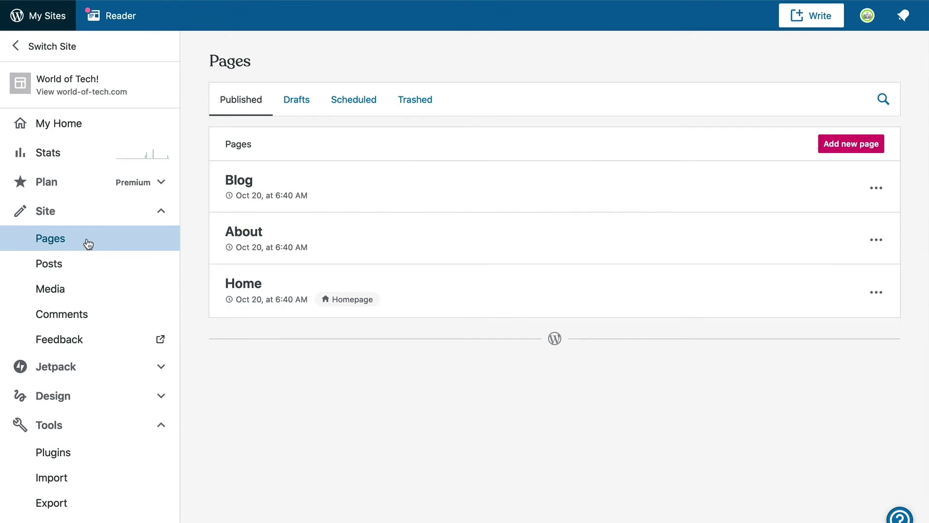
# From the Pages list, open the About page and scroll to its World of Tech description.
pyautogui.click(114, 245)
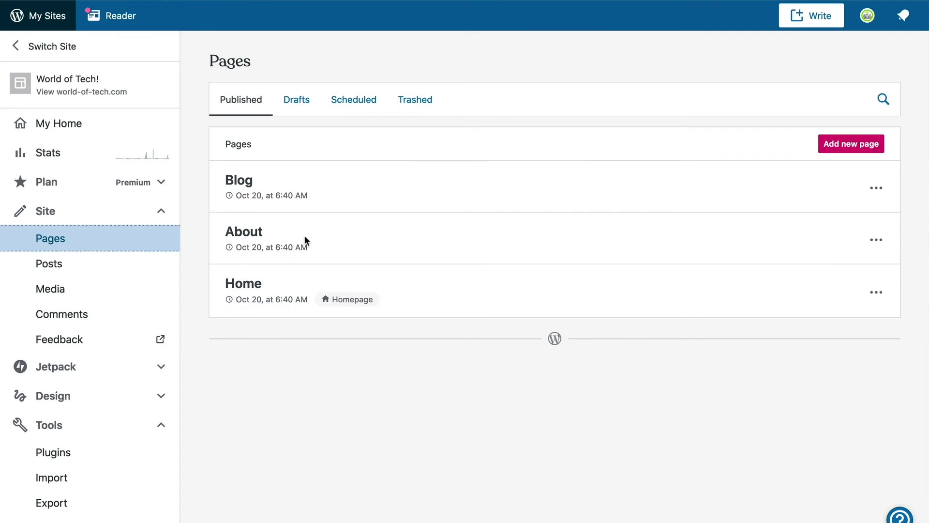
pyautogui.click(241, 236)
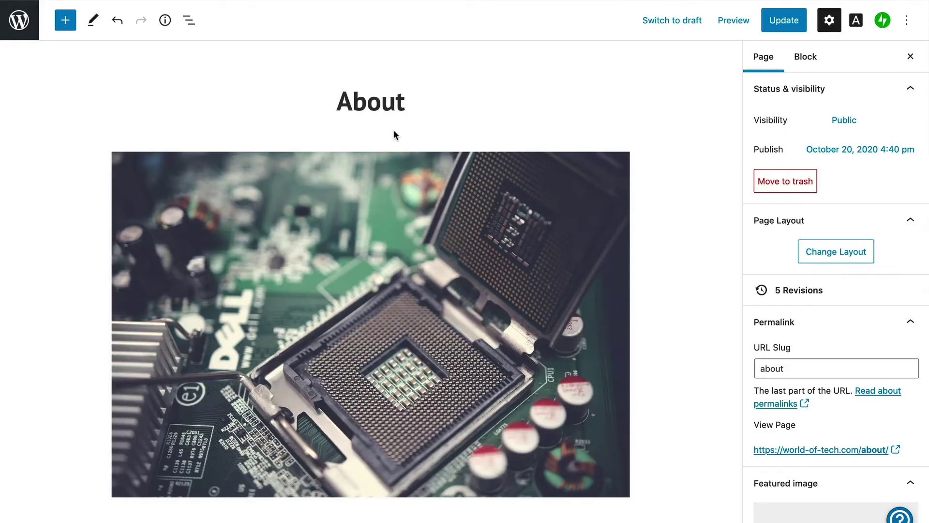
pyautogui.scroll(-5, 394, 130)
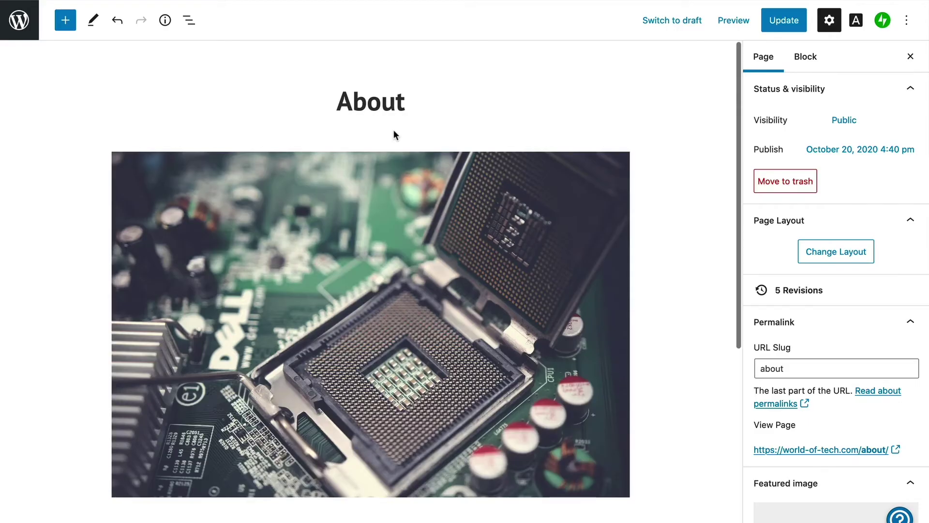
pyautogui.scroll(-1, 393, 130)
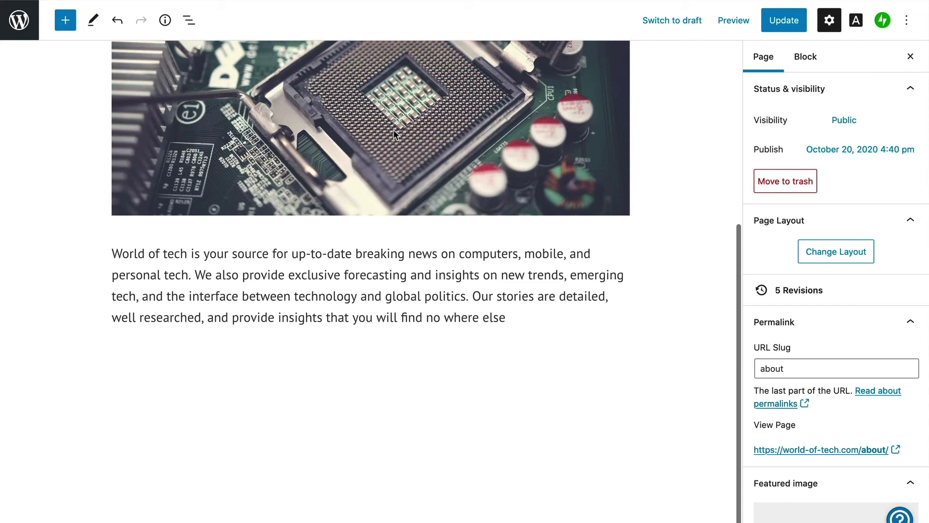
pyautogui.scroll(-1, 394, 130)
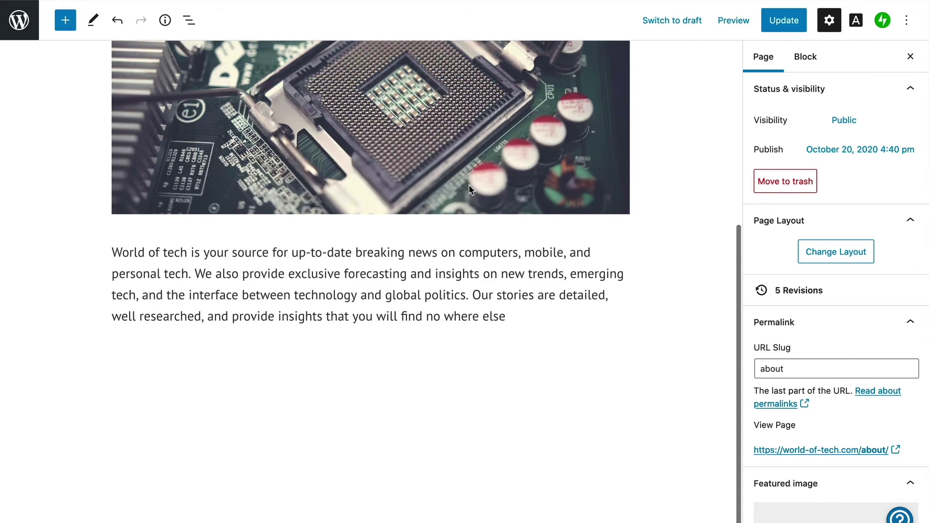
# Add the paragraph 'Join today and never miss another update from World of Tech!' below the text.
pyautogui.click(506, 311)
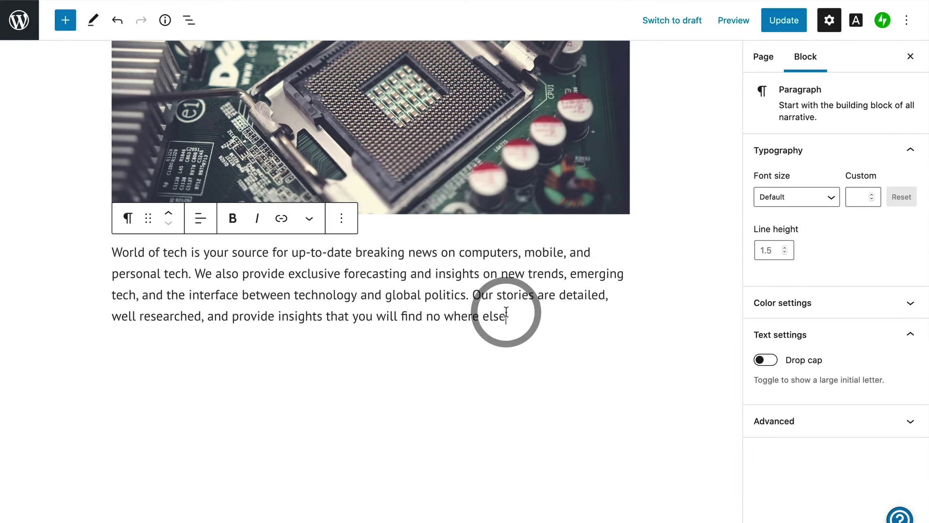
pyautogui.press('Return')
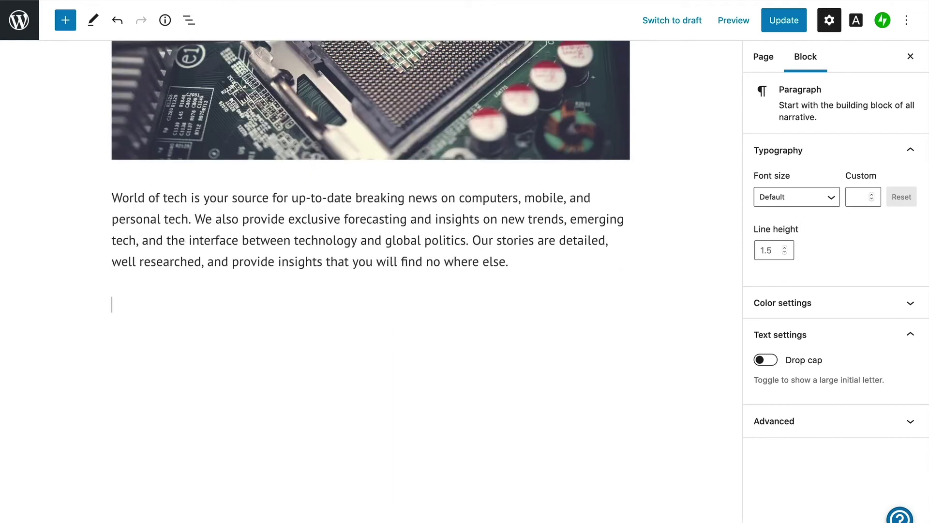
pyautogui.write('Join today and never miss ')
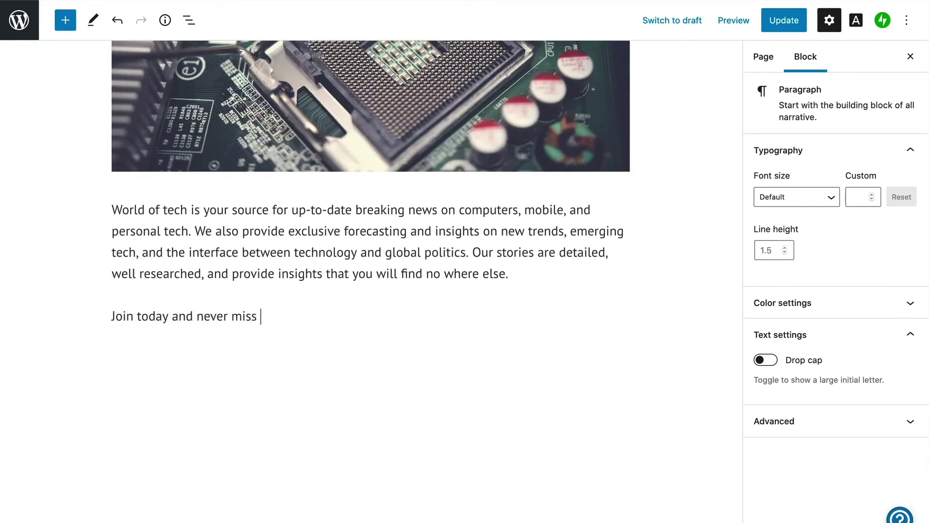
pyautogui.write('another update from World of Tech!')
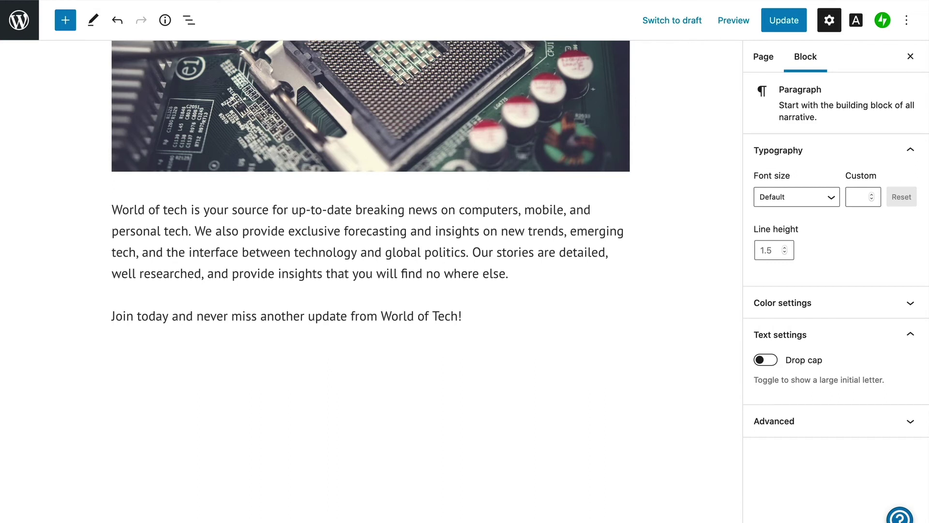
pyautogui.press('Return')
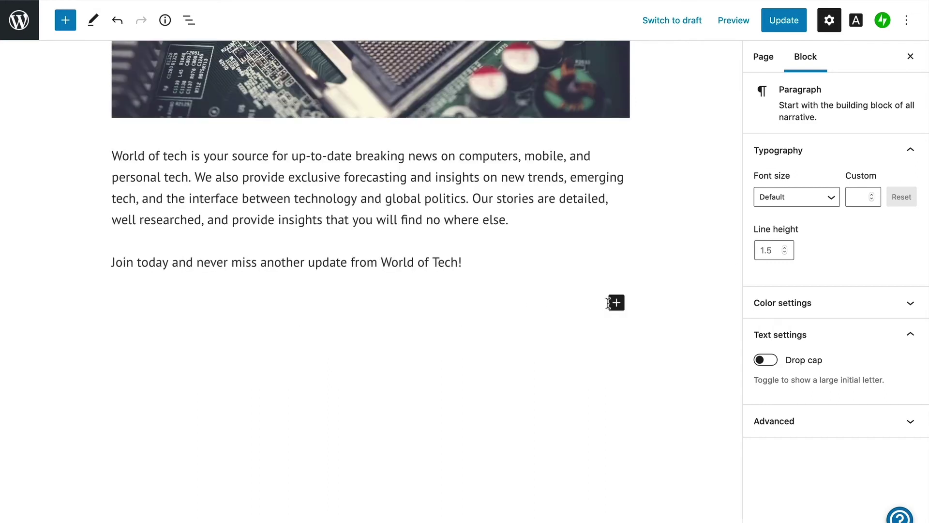
# Insert a Payments block below it using the $7.00 / month plan.
pyautogui.click(616, 303)
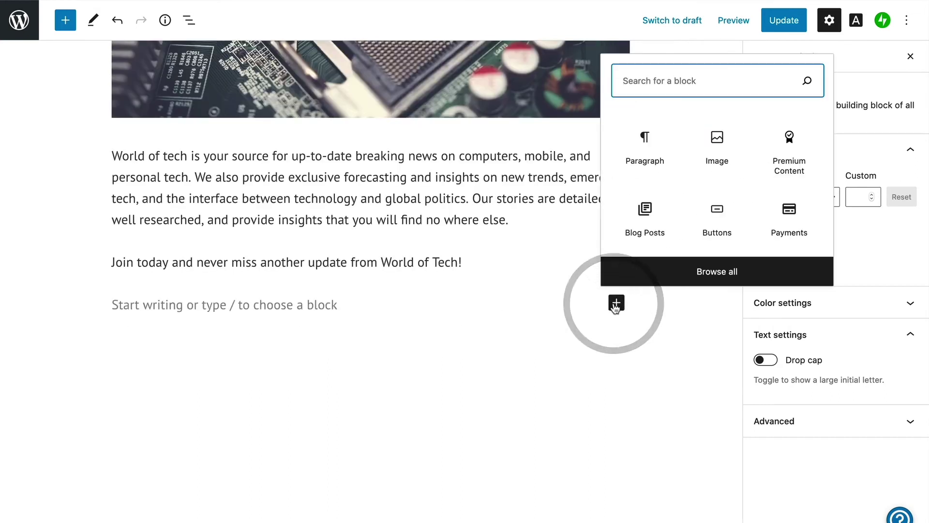
pyautogui.click(633, 79)
pyautogui.write('payments')
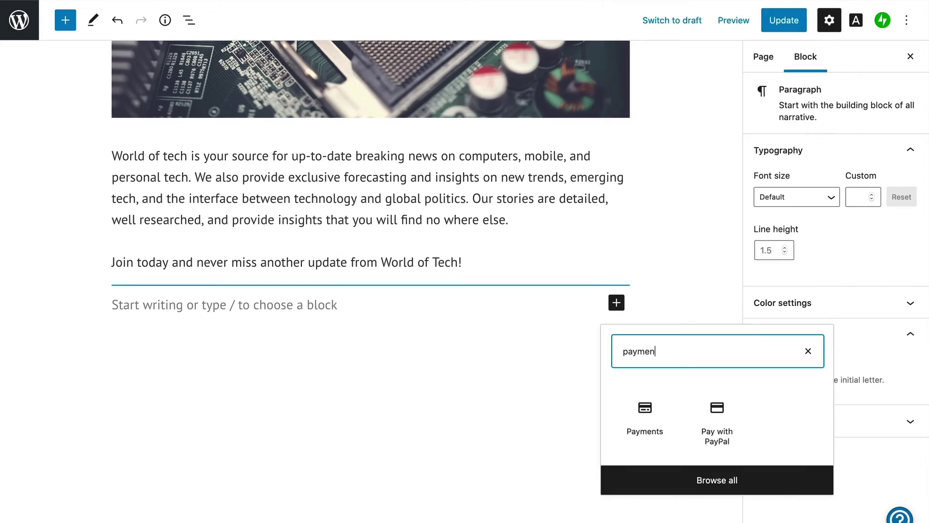
pyautogui.click(645, 422)
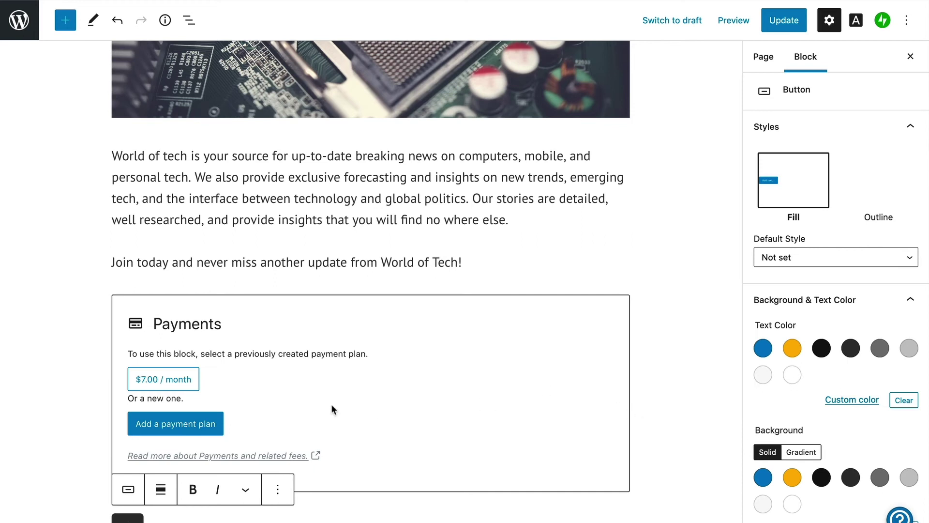
pyautogui.click(180, 384)
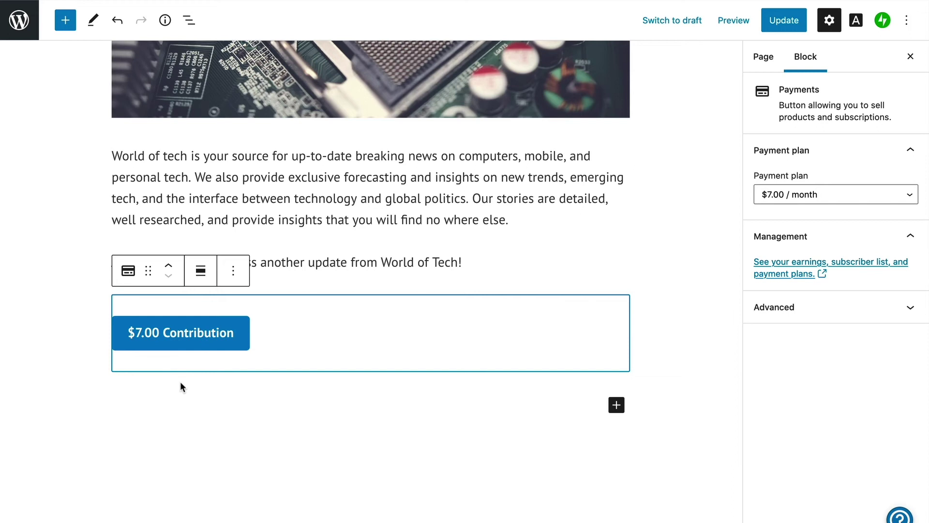
# Label the payment button 'Become a Member Today!' and save the About page update.
pyautogui.click(169, 336)
pyautogui.write('Become a ')
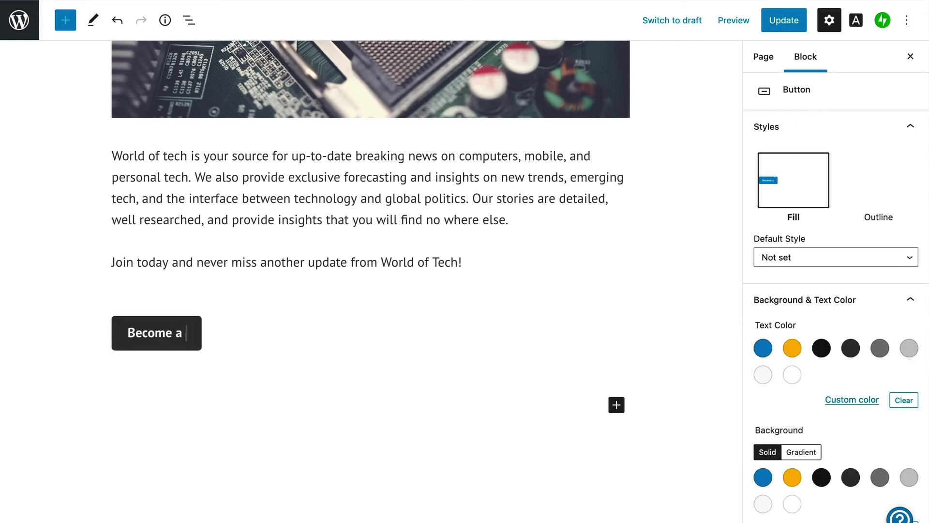
pyautogui.write('Member Today!')
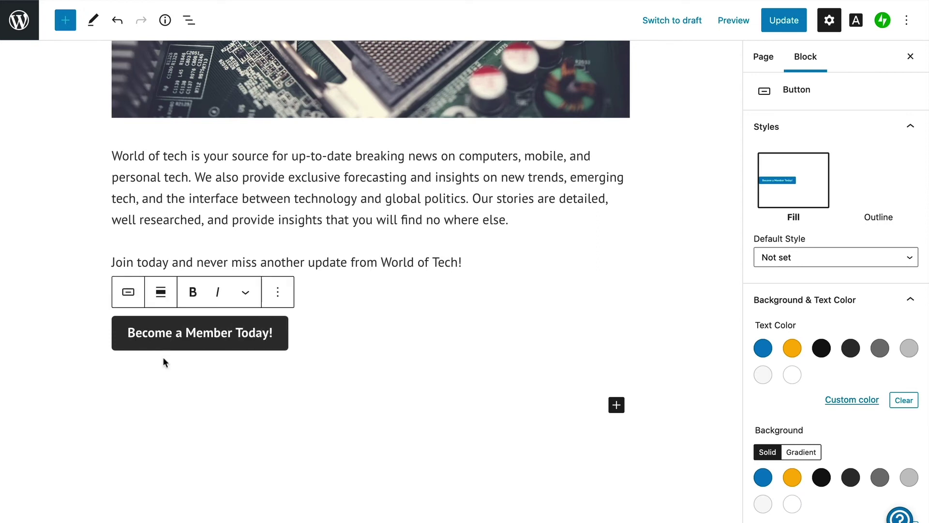
pyautogui.click(163, 359)
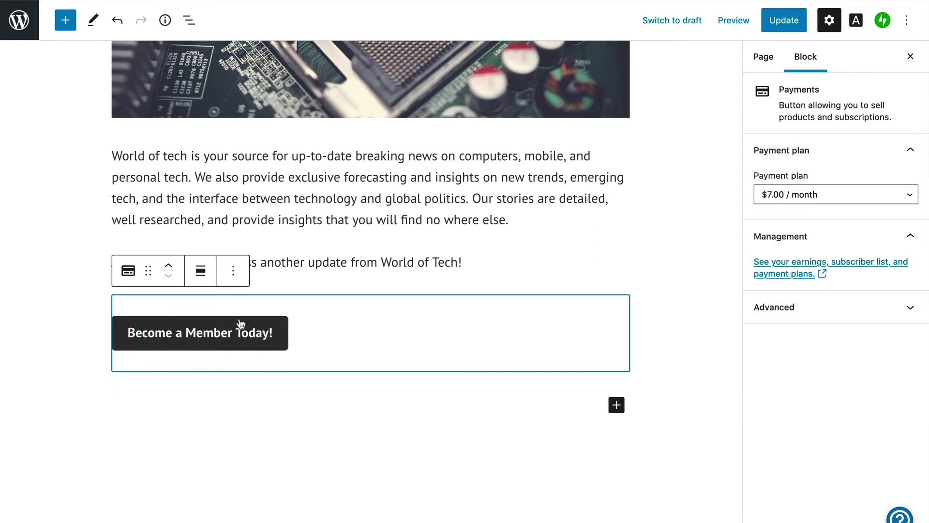
pyautogui.click(771, 22)
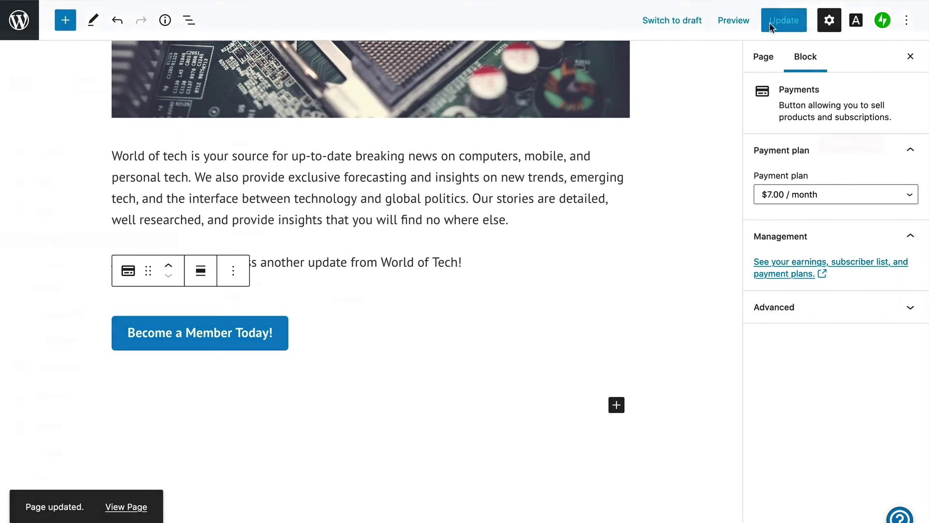
pyautogui.click(75, 245)
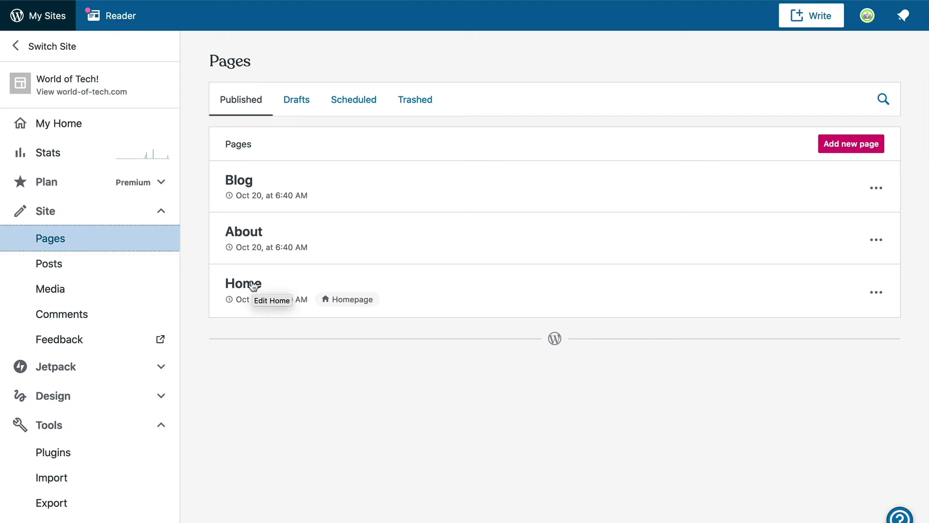
# Give the Home page cover the processor photo from the Media Library and retitle it 'Become a Tech Insider!'.
pyautogui.click(253, 285)
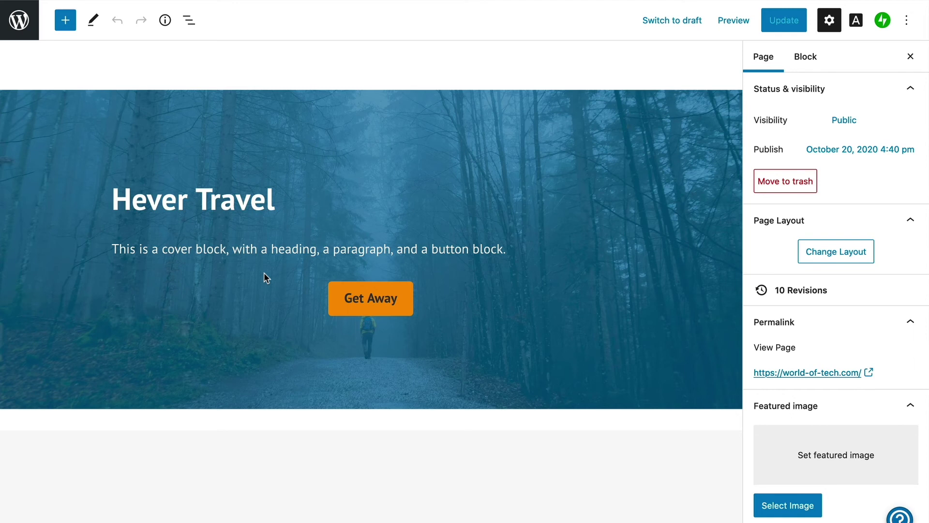
pyautogui.click(158, 119)
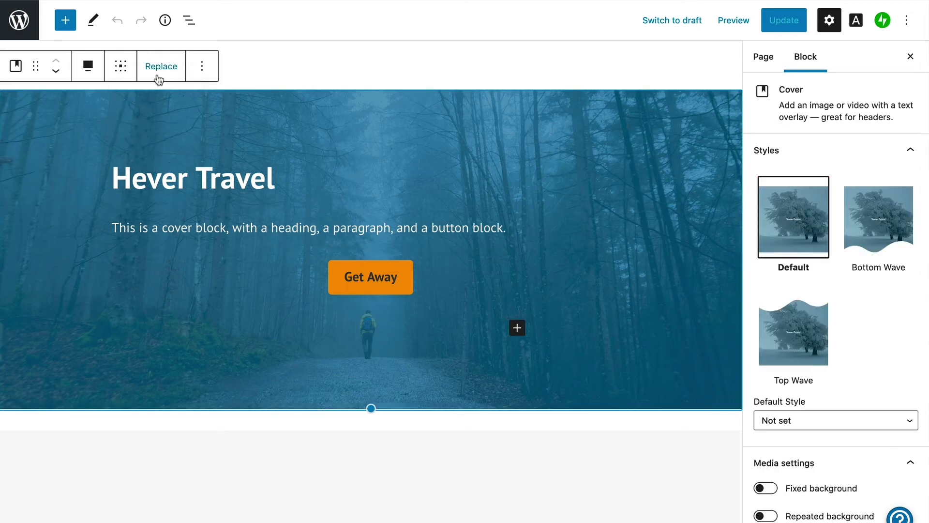
pyautogui.click(158, 78)
pyautogui.click(187, 122)
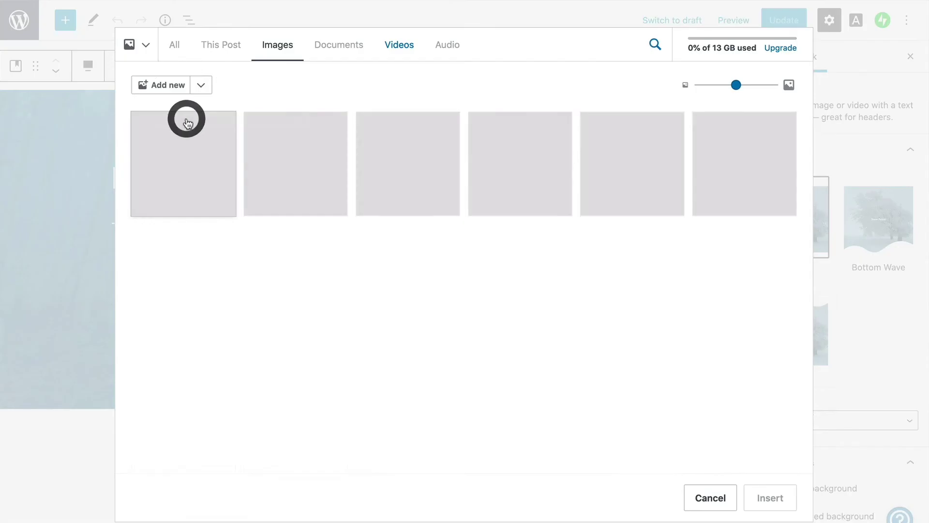
pyautogui.click(202, 194)
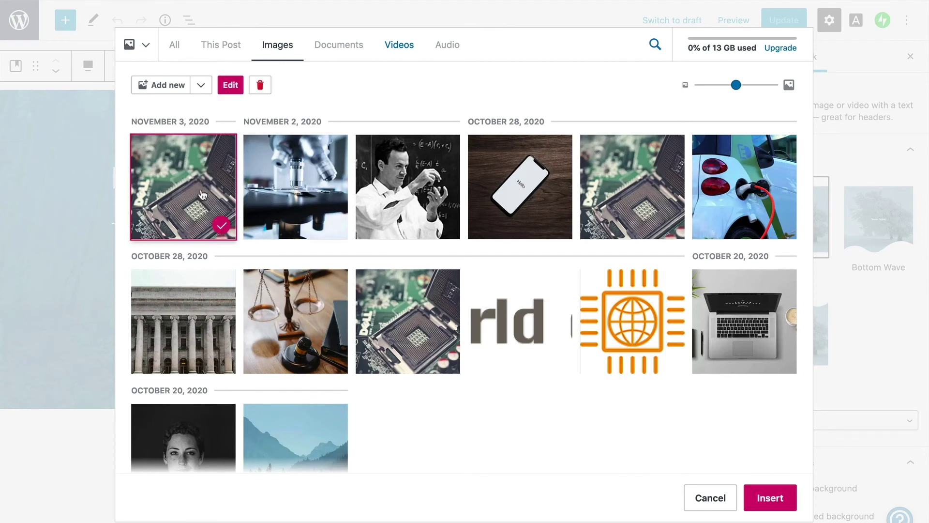
pyautogui.click(774, 504)
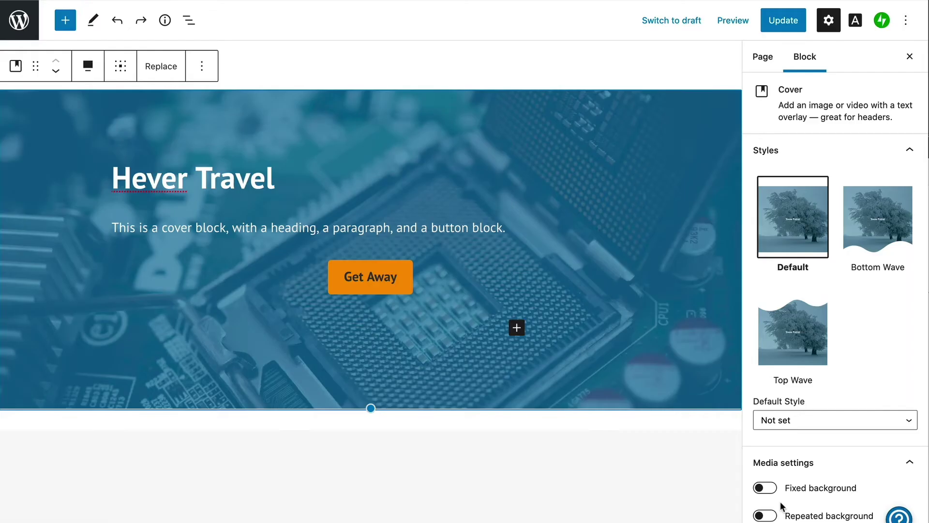
pyautogui.tripleClick(274, 179)
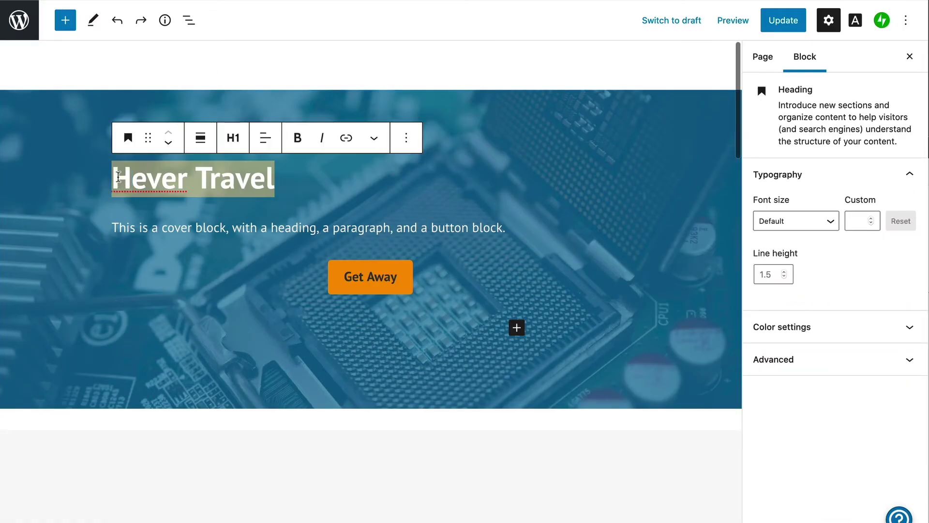
pyautogui.write('Become a Tech Insider!')
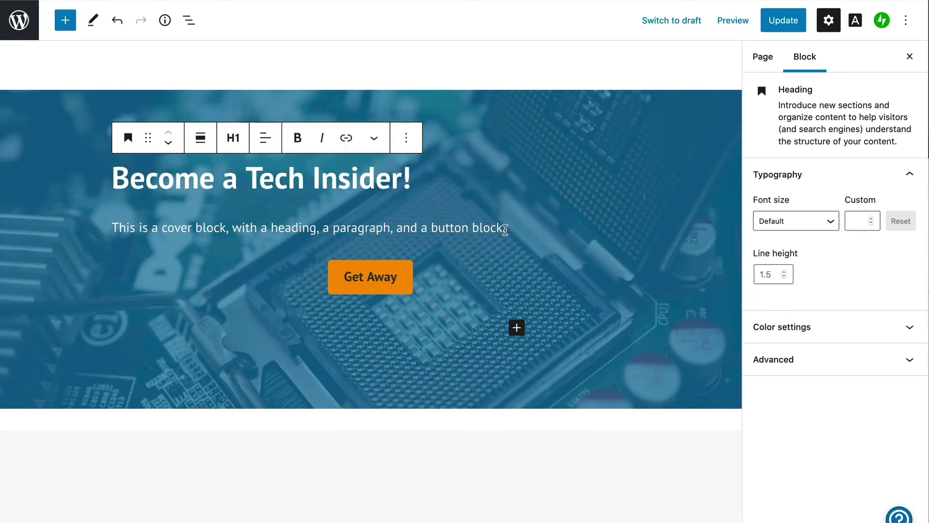
# Replace the cover's placeholder paragraph text with the membership pitch.
pyautogui.moveTo(506, 230); pyautogui.dragTo(135, 232)
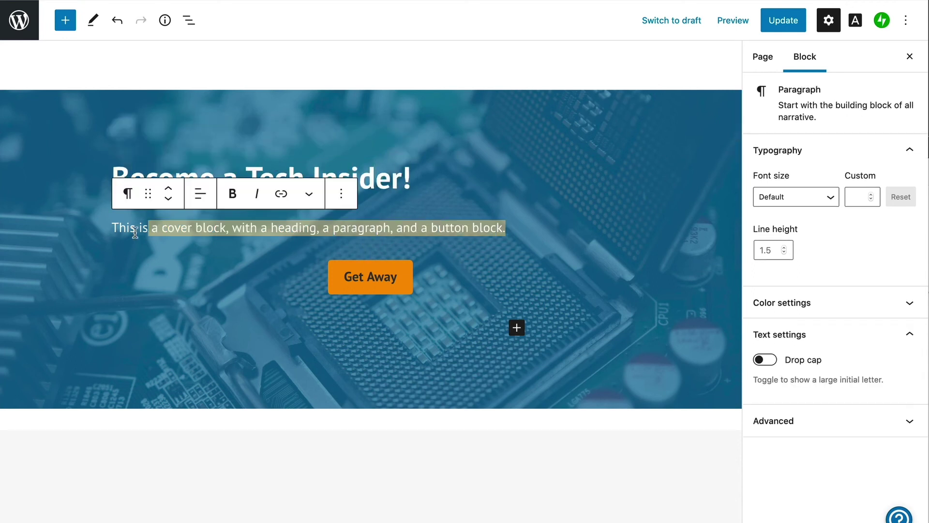
pyautogui.moveTo(136, 232); pyautogui.dragTo(113, 234)
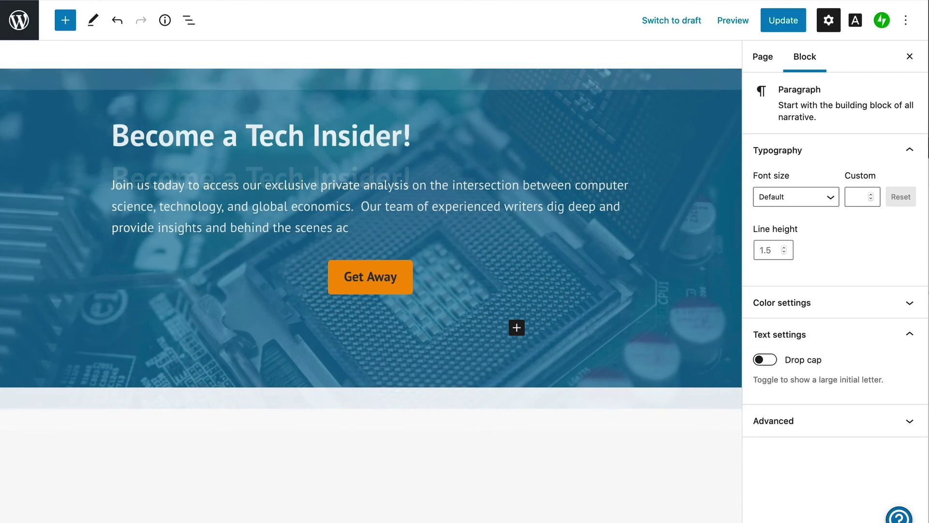
pyautogui.write('cess that is unav')
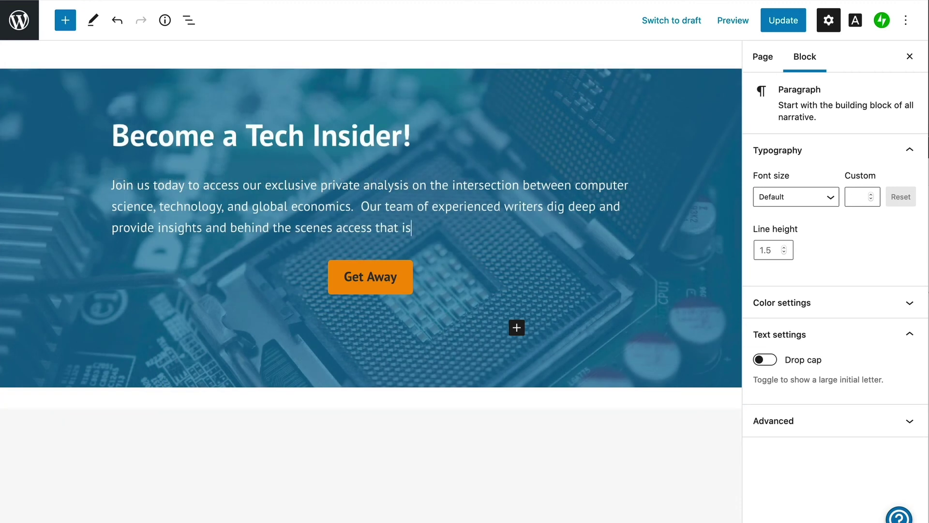
pyautogui.write('ailable else where.')
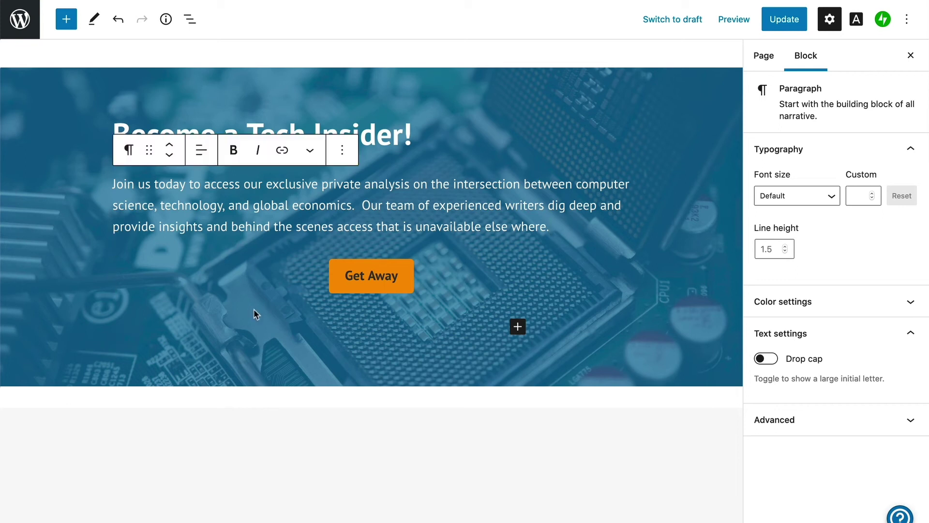
# Relabel the Get Away button 'Learn more' and link it to the About page.
pyautogui.click(396, 281)
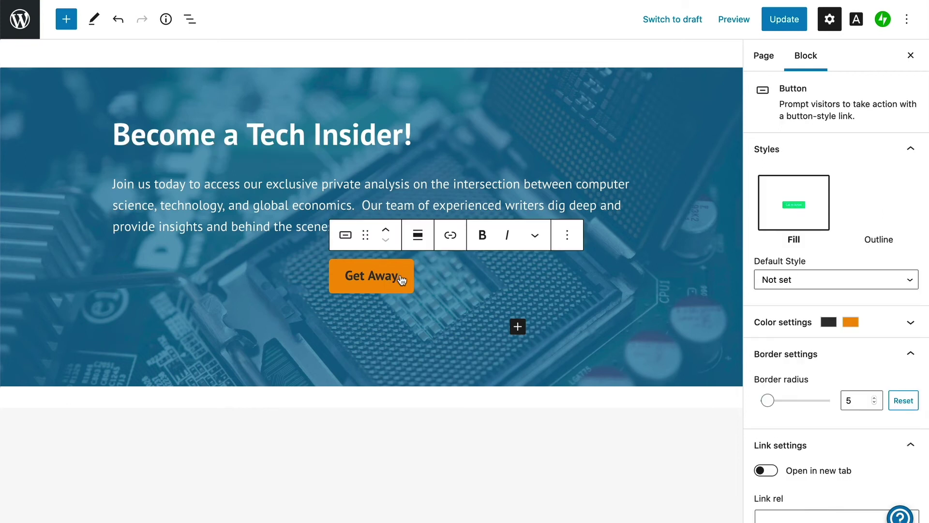
pyautogui.moveTo(398, 277); pyautogui.dragTo(346, 278)
pyautogui.write('Learn more')
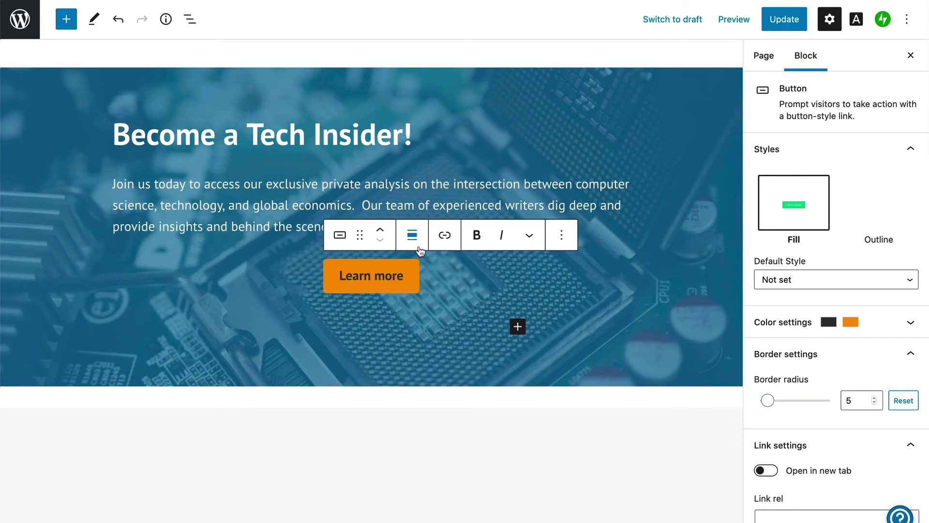
pyautogui.click(444, 235)
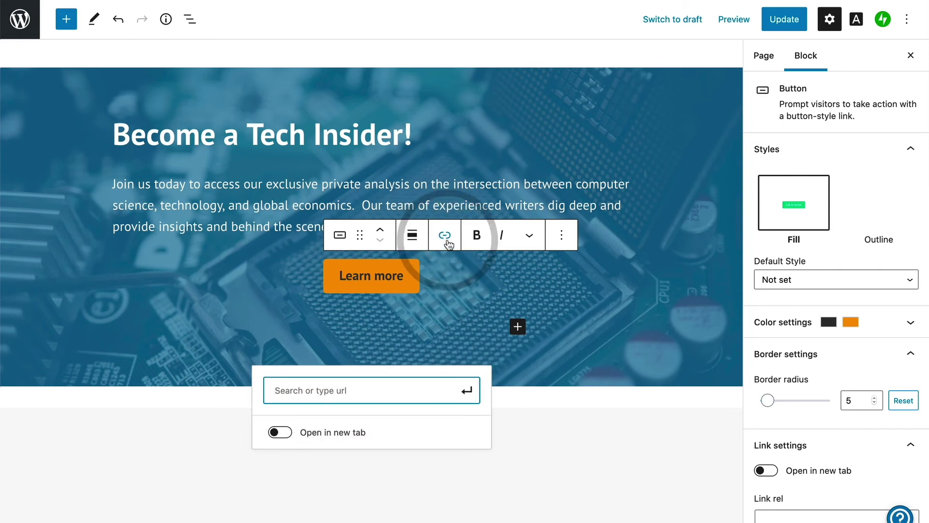
pyautogui.write('about')
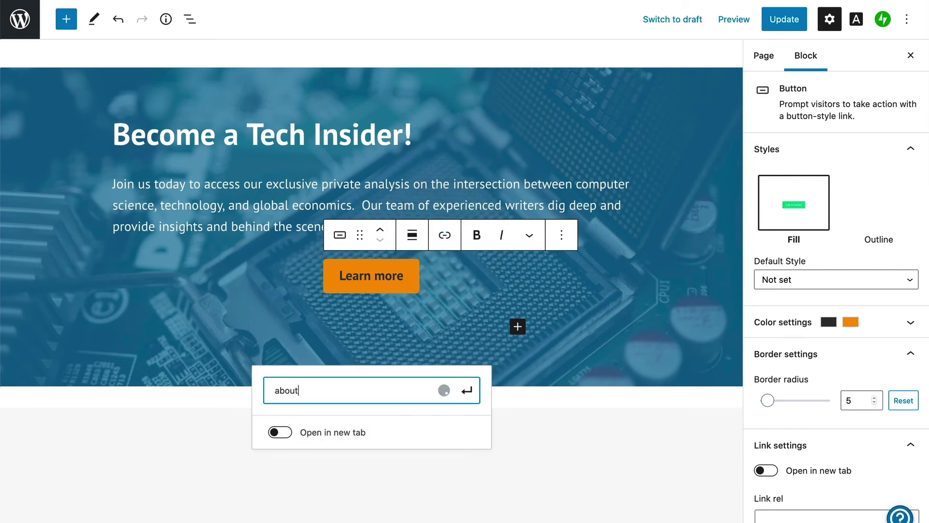
pyautogui.click(335, 436)
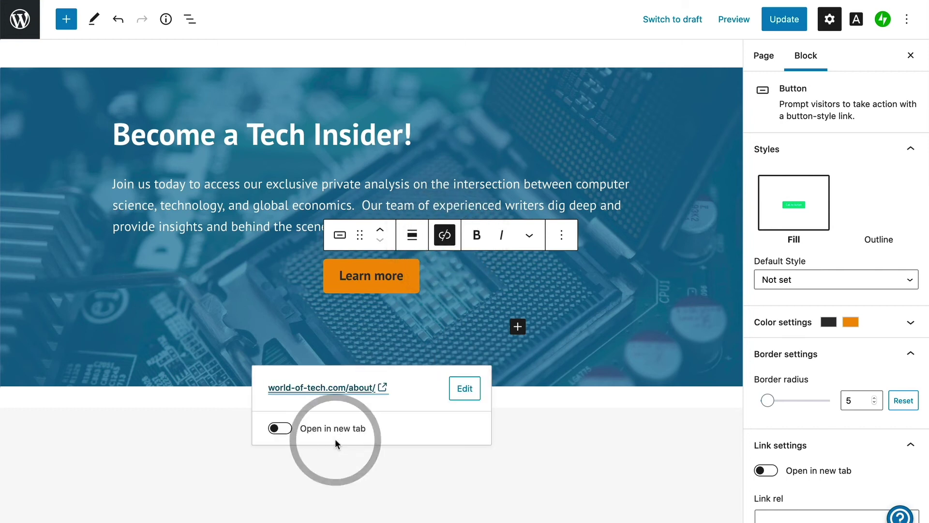
pyautogui.click(589, 313)
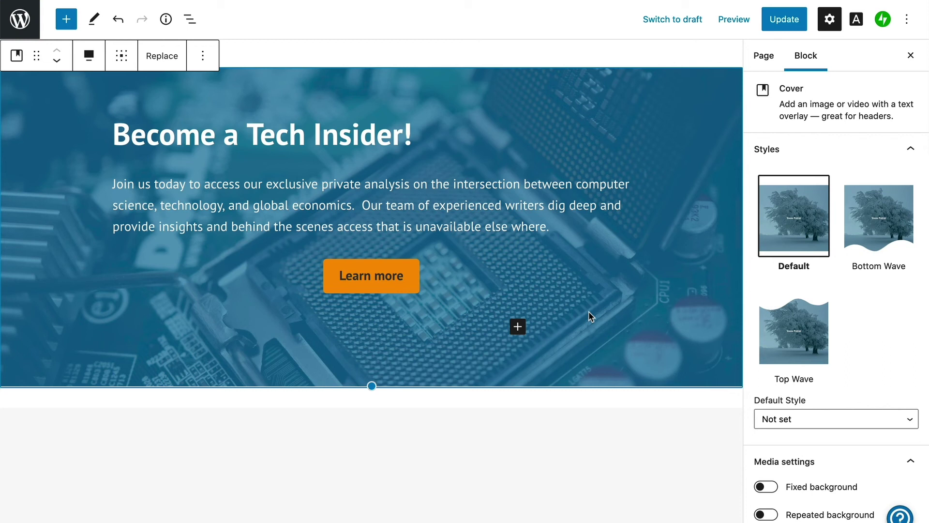
# Remove the three-column Explore/Discover/Experience section from the home page.
pyautogui.scroll(-10, 588, 312)
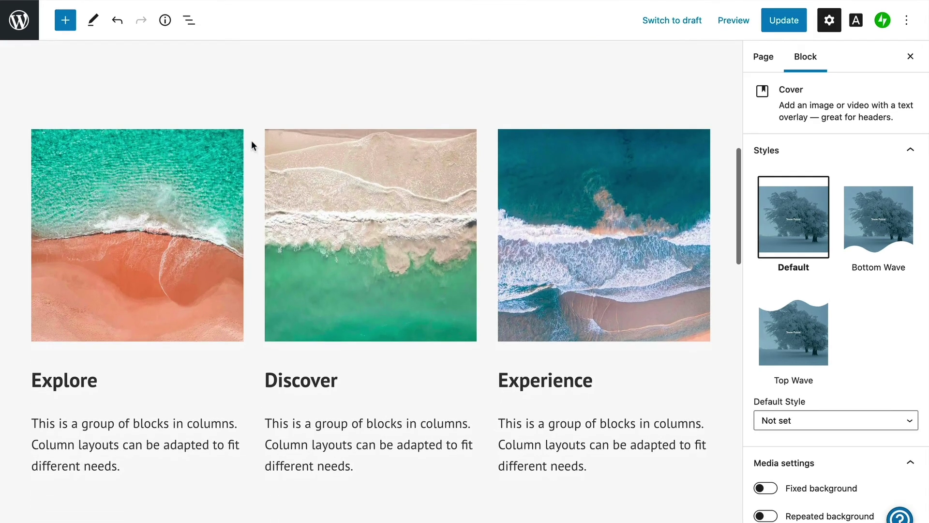
pyautogui.click(251, 140)
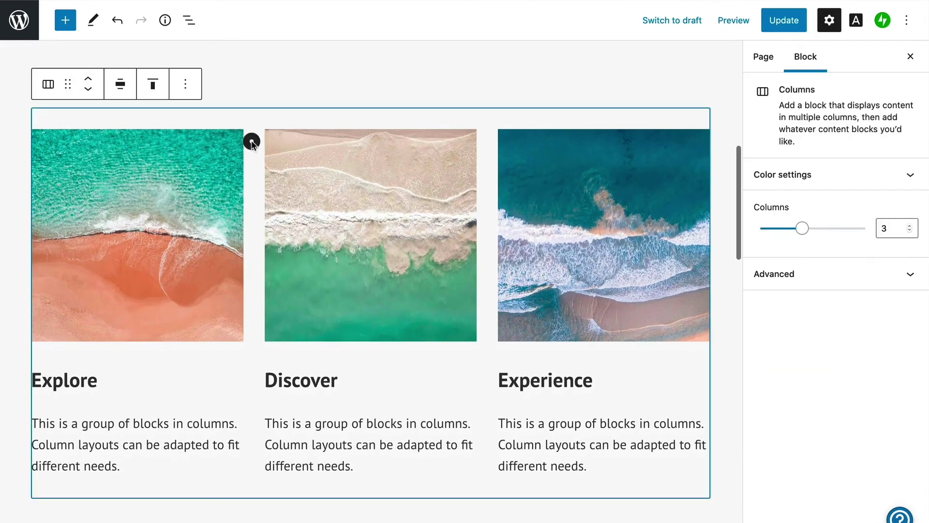
pyautogui.click(186, 85)
pyautogui.click(265, 355)
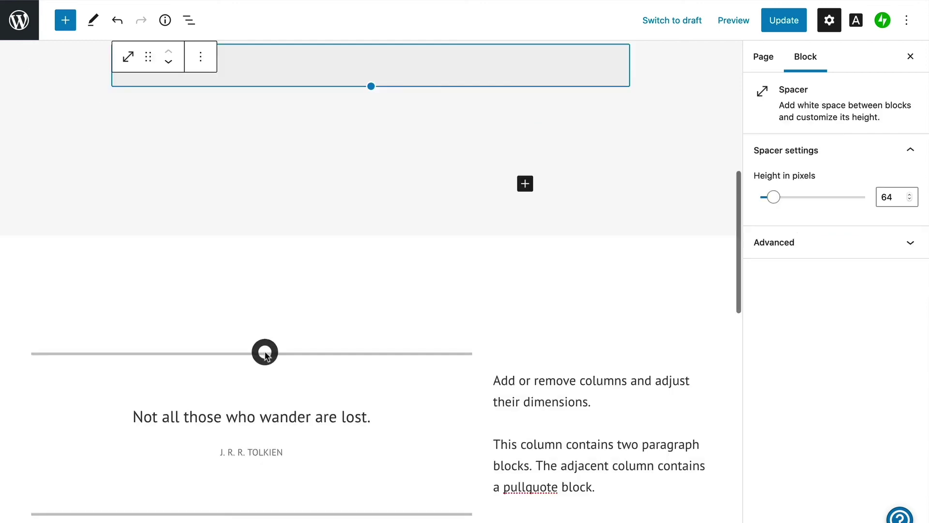
# Insert a Blog Posts block below the cover by searching 'blog po'.
pyautogui.scroll(4, 264, 350)
pyautogui.press('Return')
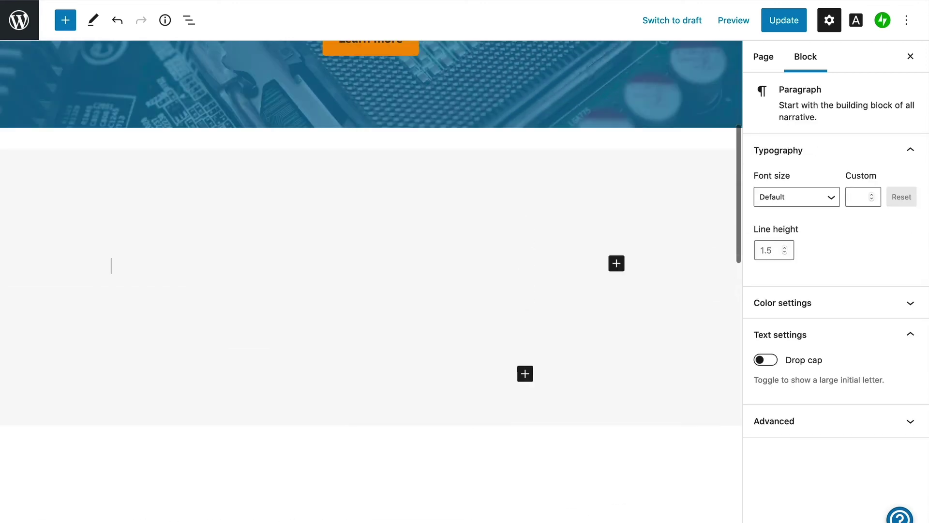
pyautogui.click(616, 263)
pyautogui.click(626, 312)
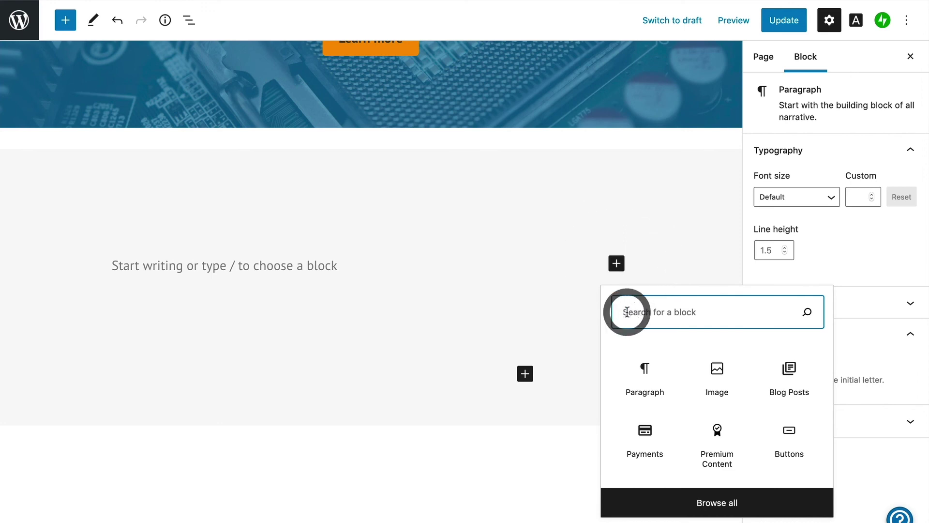
pyautogui.write('blog posts')
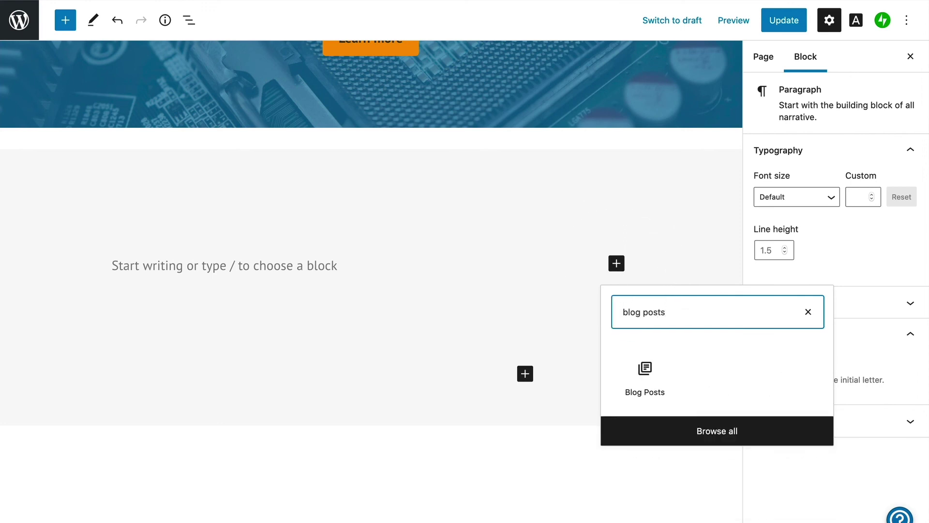
pyautogui.click(644, 361)
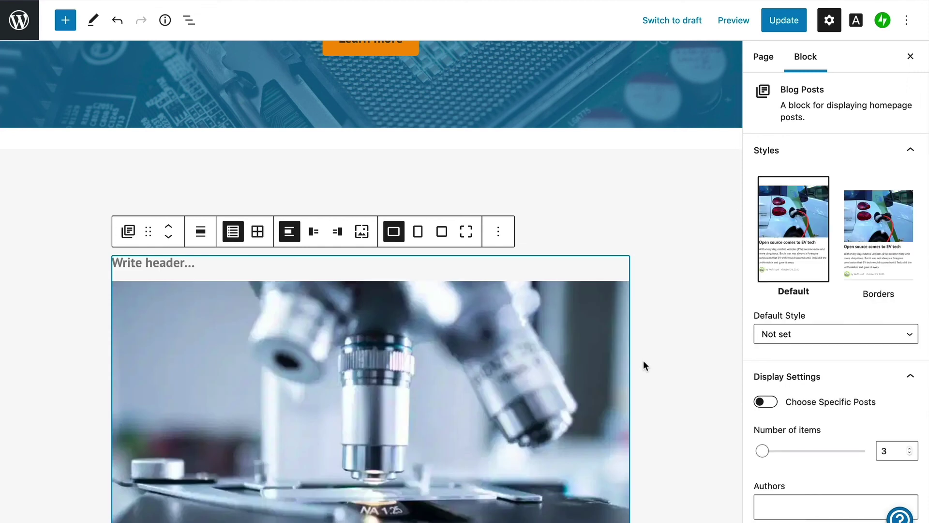
# Switch the Blog Posts block to grid layout and head it 'Latest posts from the blog'.
pyautogui.scroll(-6, 643, 360)
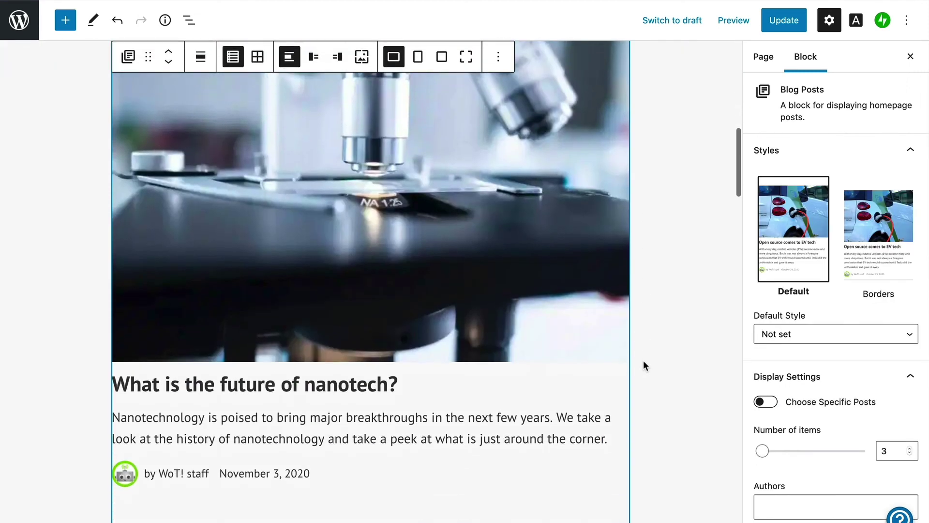
pyautogui.scroll(-10, 643, 360)
pyautogui.scroll(4, 643, 360)
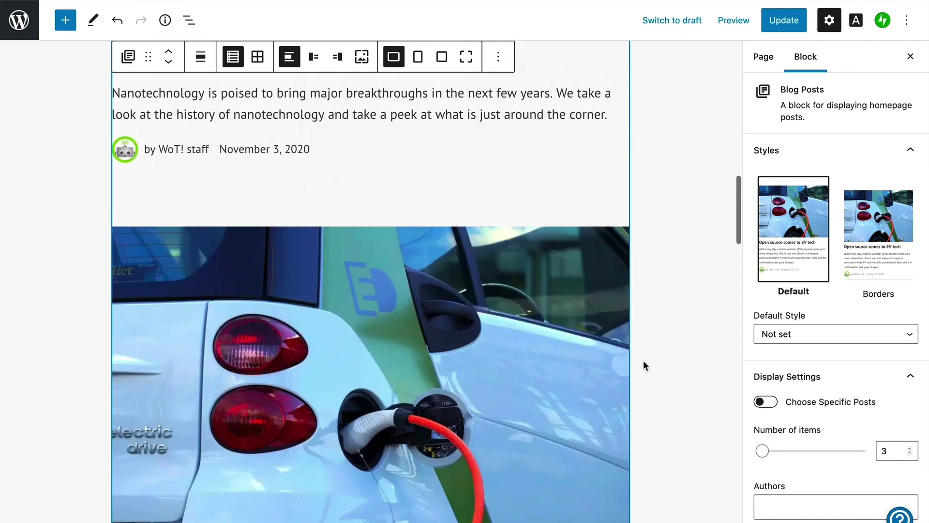
pyautogui.scroll(10, 643, 360)
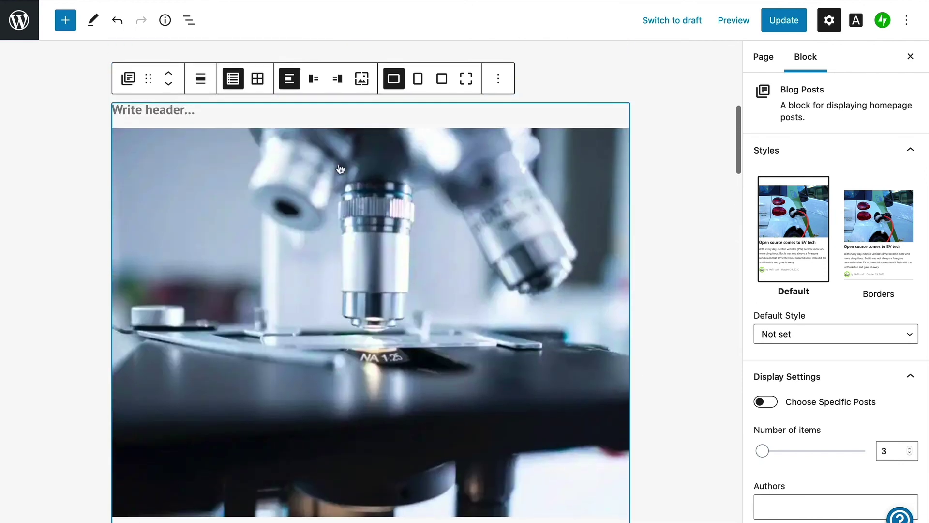
pyautogui.click(256, 82)
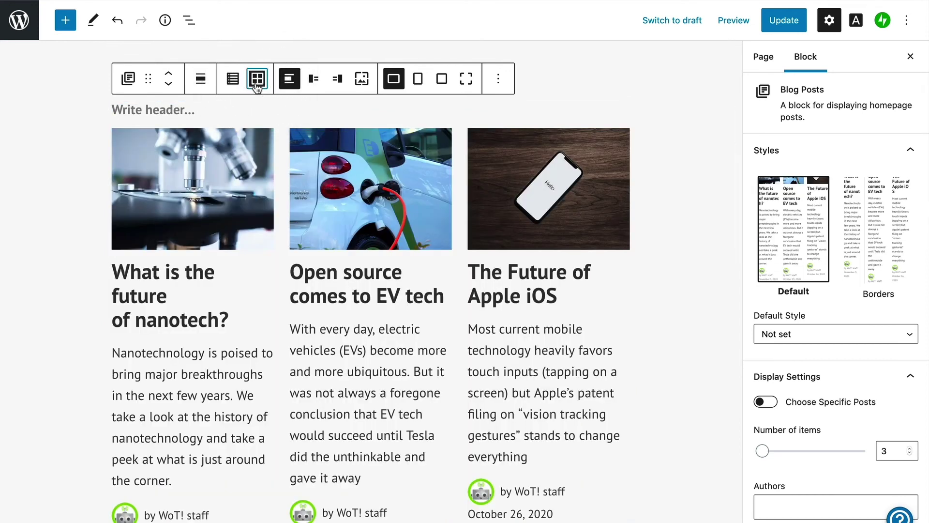
pyautogui.click(144, 114)
pyautogui.write('Latest')
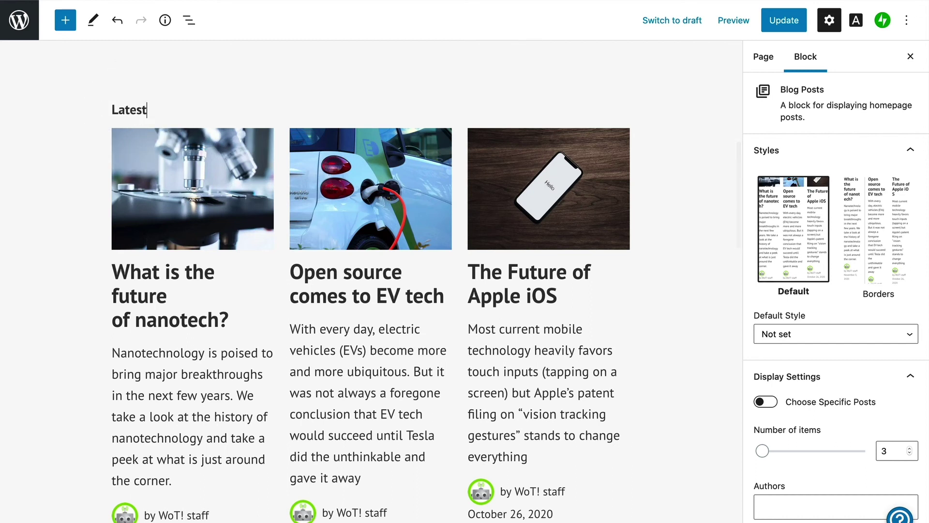
pyautogui.write(' posts from the blog')
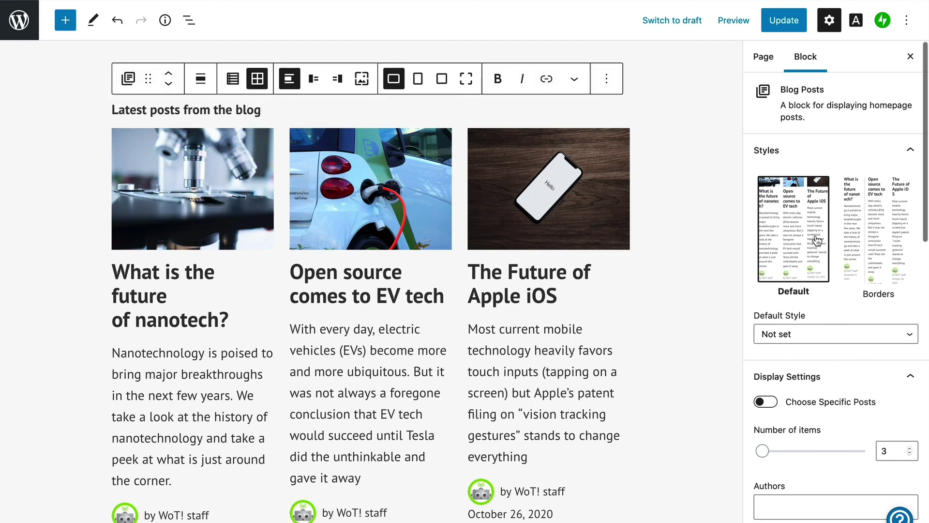
pyautogui.scroll(-5, 817, 240)
# Set the Blog Posts type scale to 3 and switch off Show Author so only dates show.
pyautogui.scroll(-1, 816, 241)
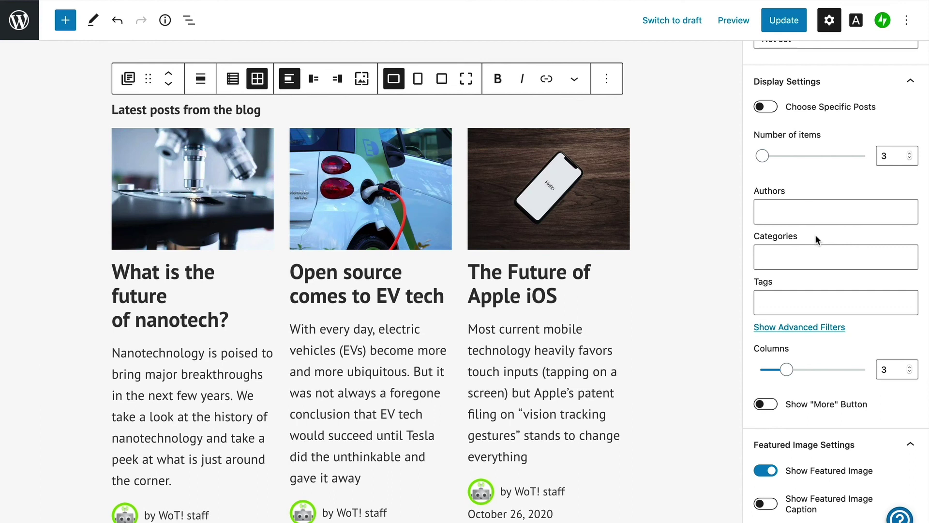
pyautogui.scroll(-10, 816, 238)
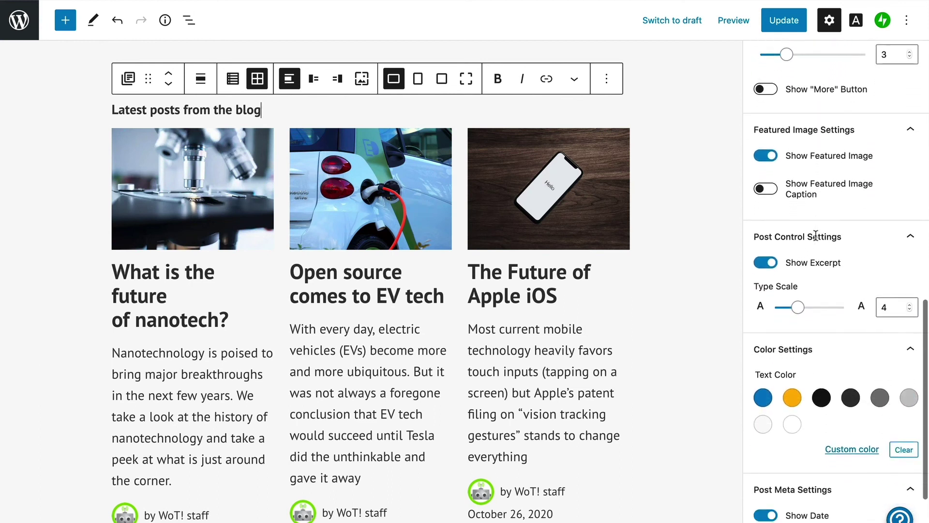
pyautogui.scroll(-2, 816, 237)
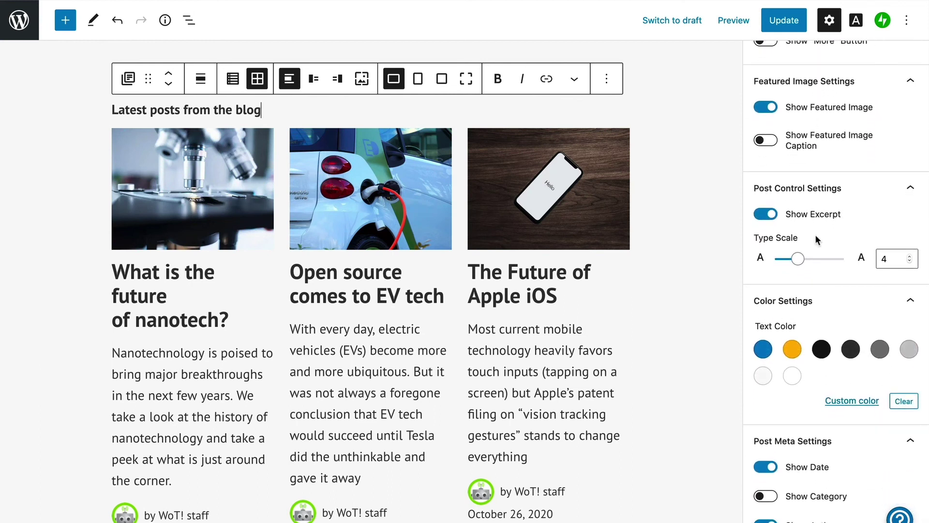
pyautogui.moveTo(797, 260)
pyautogui.mouseDown()
pyautogui.moveTo(786, 261)
pyautogui.moveTo(794, 263)
pyautogui.mouseUp()
pyautogui.scroll(-2, 792, 260)
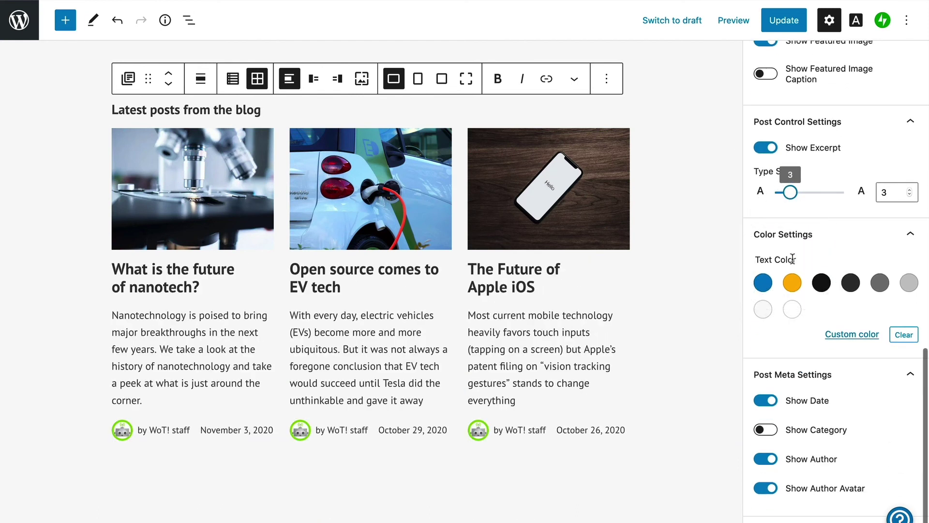
pyautogui.click(768, 460)
pyautogui.click(770, 489)
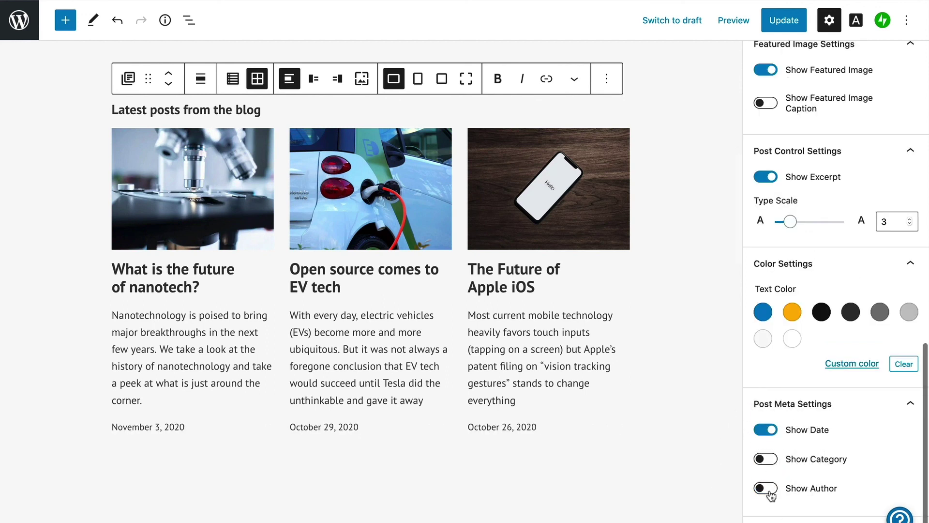
pyautogui.hotkey('ctrl', 'z')
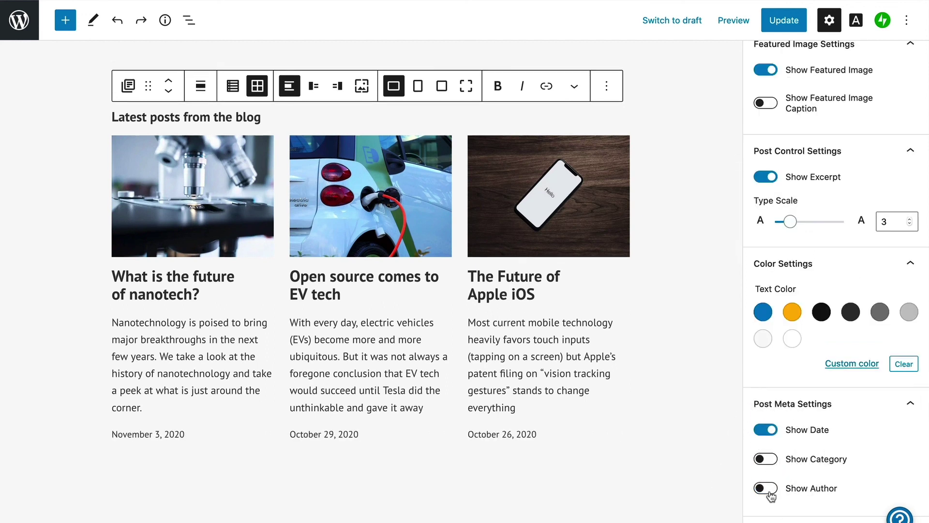
pyautogui.click(602, 439)
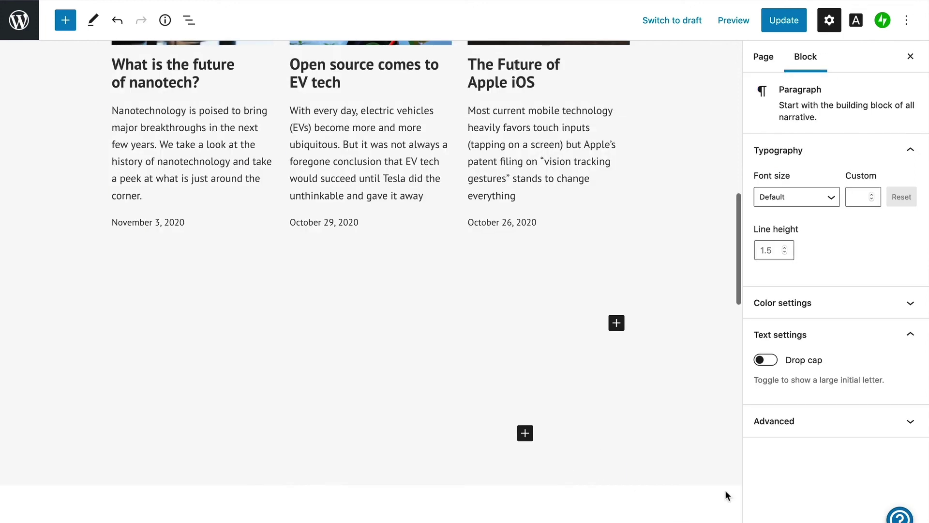
# Add a Buttons block under the grid reading 'See all posts' and link it to the Blog page.
pyautogui.click(616, 323)
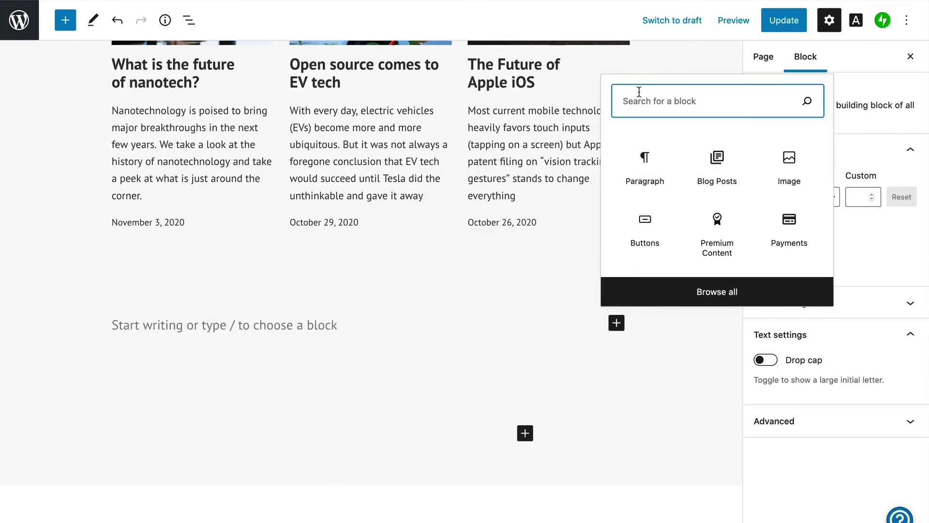
pyautogui.write('buttons')
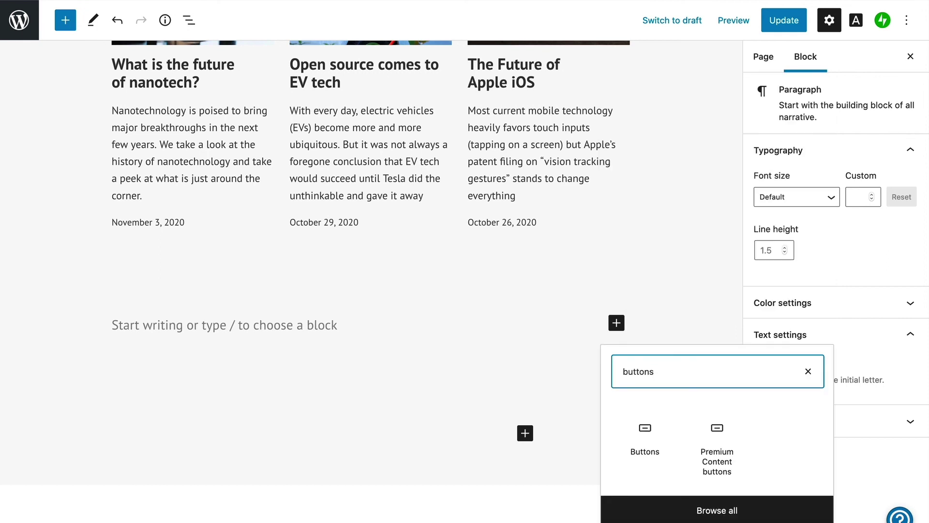
pyautogui.click(639, 426)
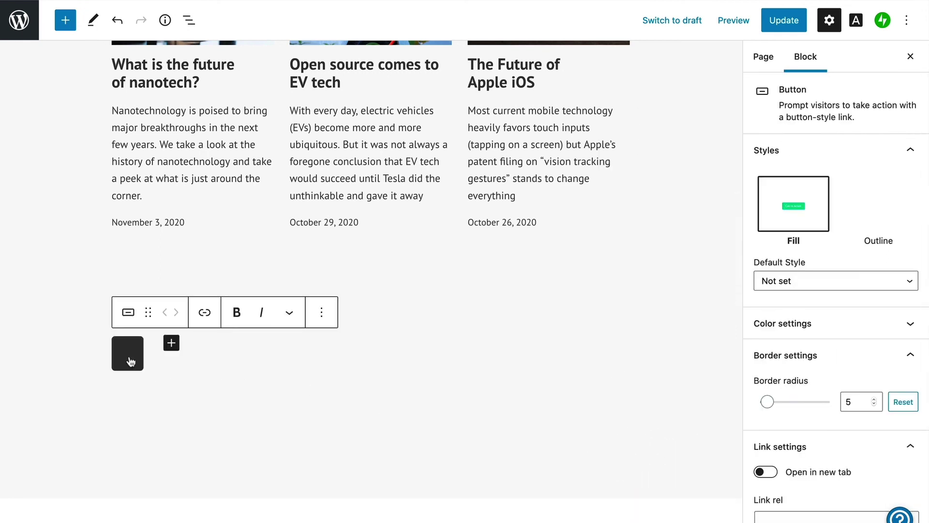
pyautogui.write('See all posts')
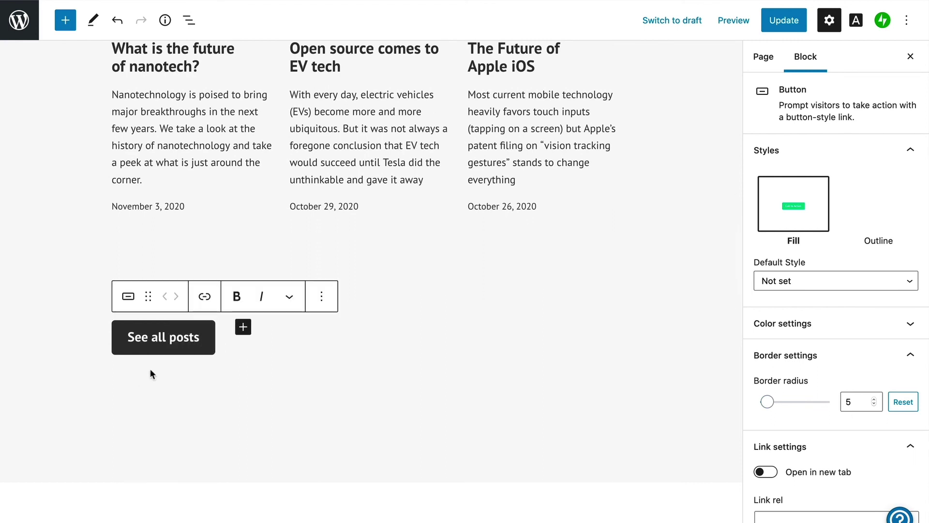
pyautogui.click(203, 297)
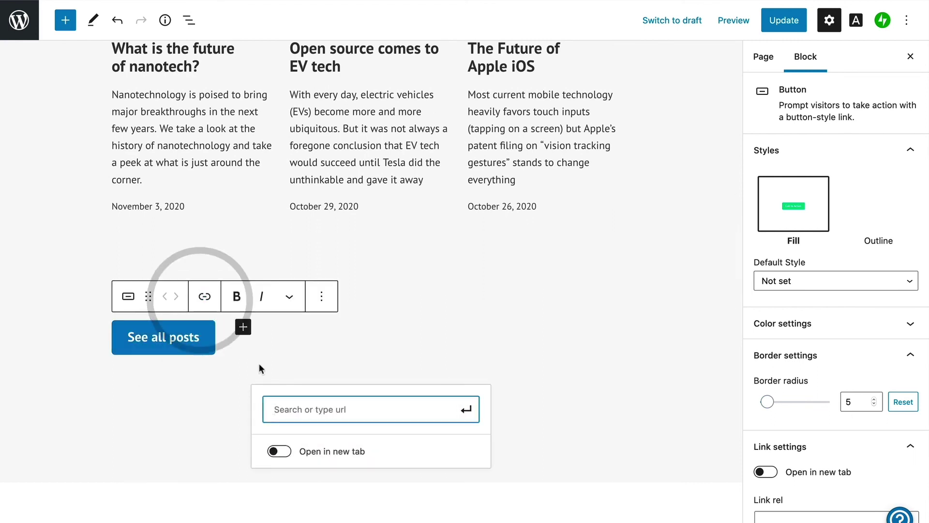
pyautogui.click(288, 409)
pyautogui.write('blog')
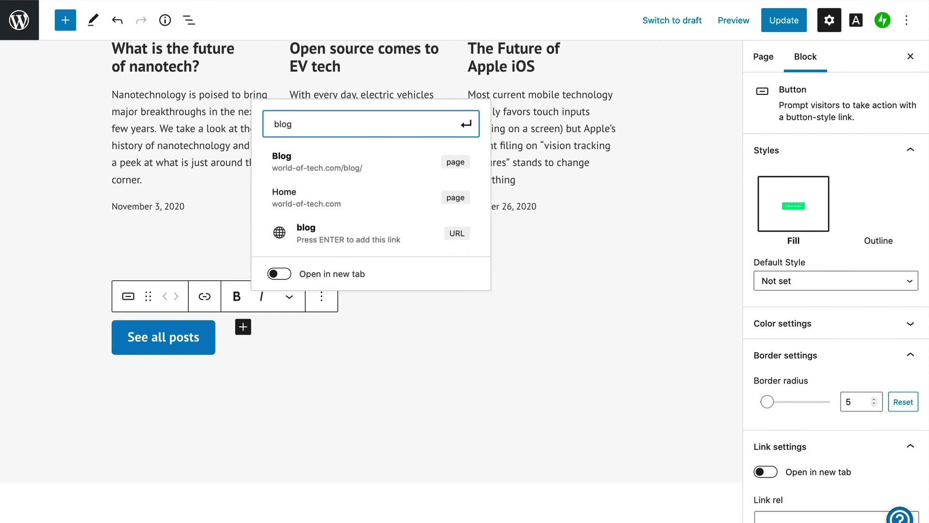
pyautogui.click(323, 171)
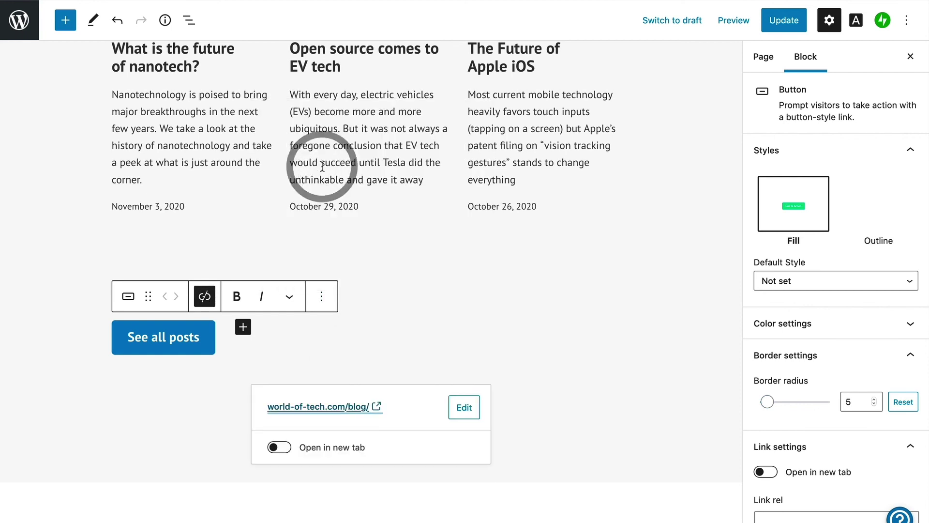
# Center the See all posts button group and update the home page.
pyautogui.moveTo(128, 294)
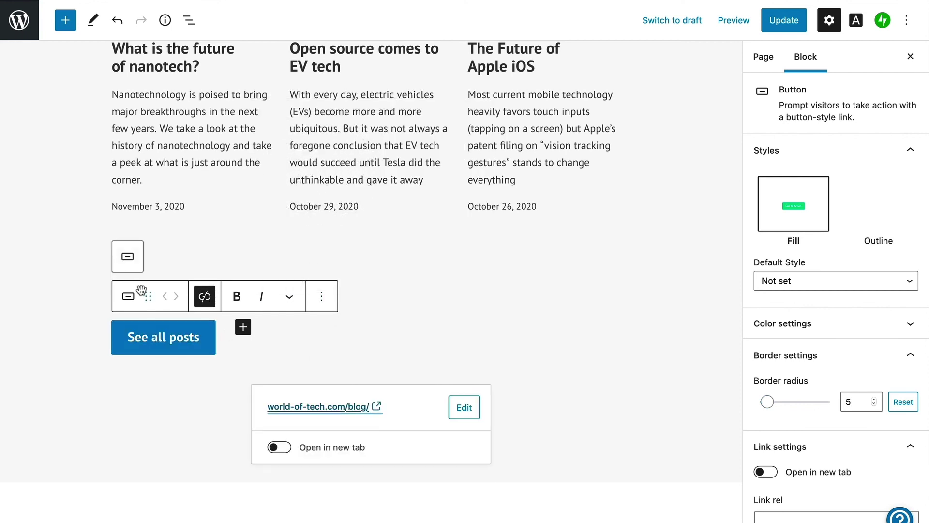
pyautogui.click(130, 256)
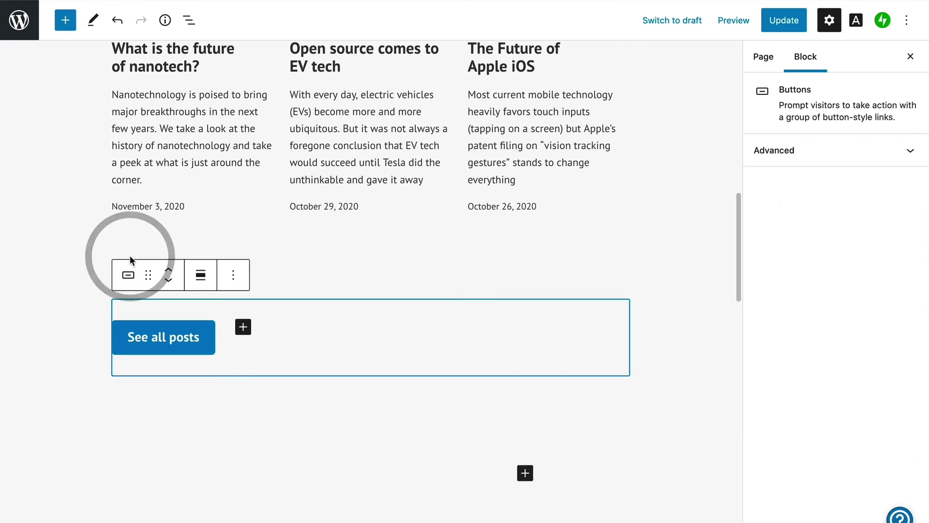
pyautogui.click(205, 286)
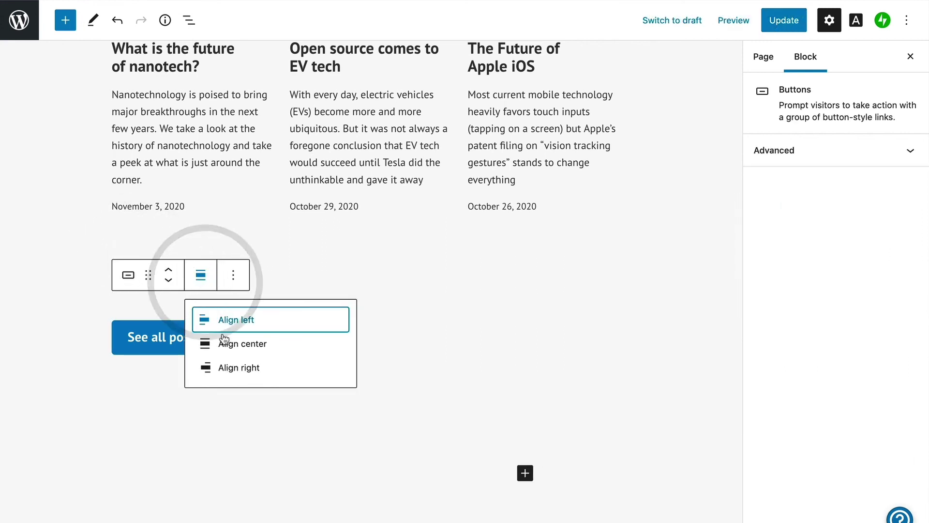
pyautogui.click(228, 344)
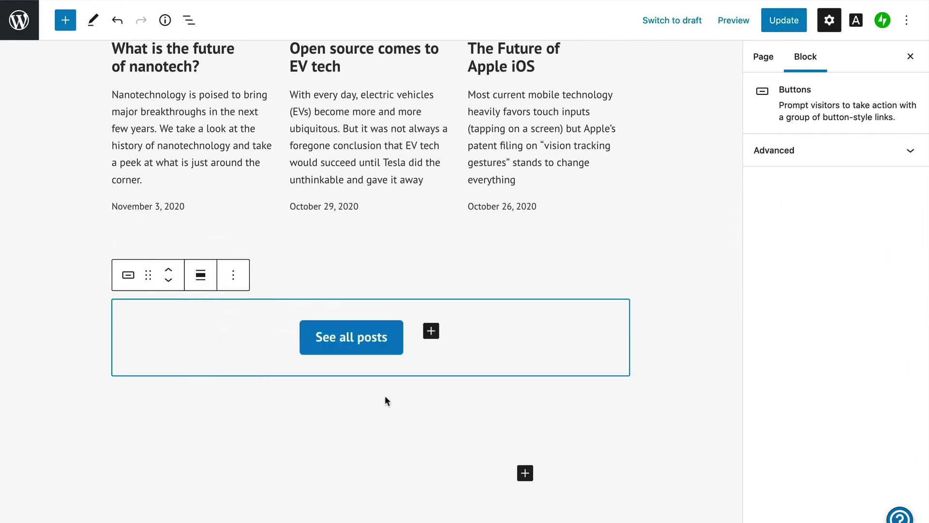
pyautogui.click(790, 15)
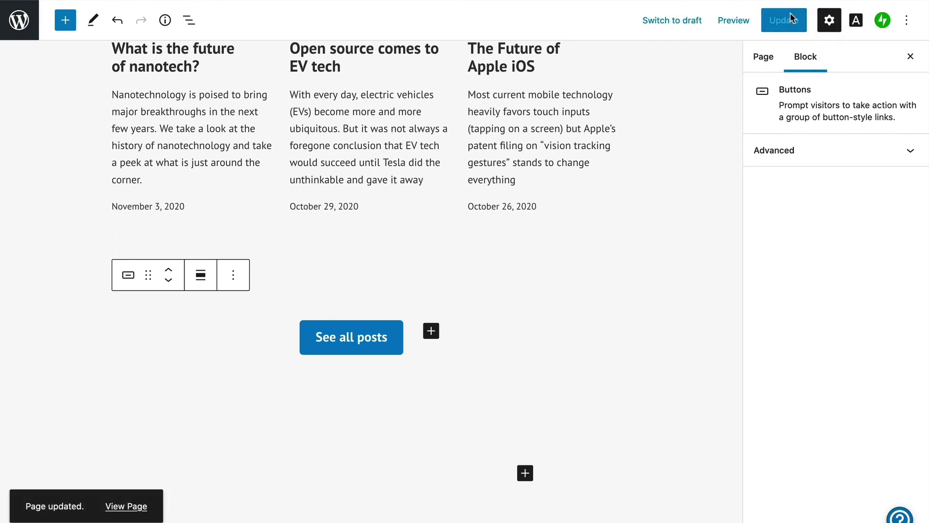
# View the published homepage and scroll through its cover, latest-posts grid and See all posts button.
pyautogui.click(138, 506)
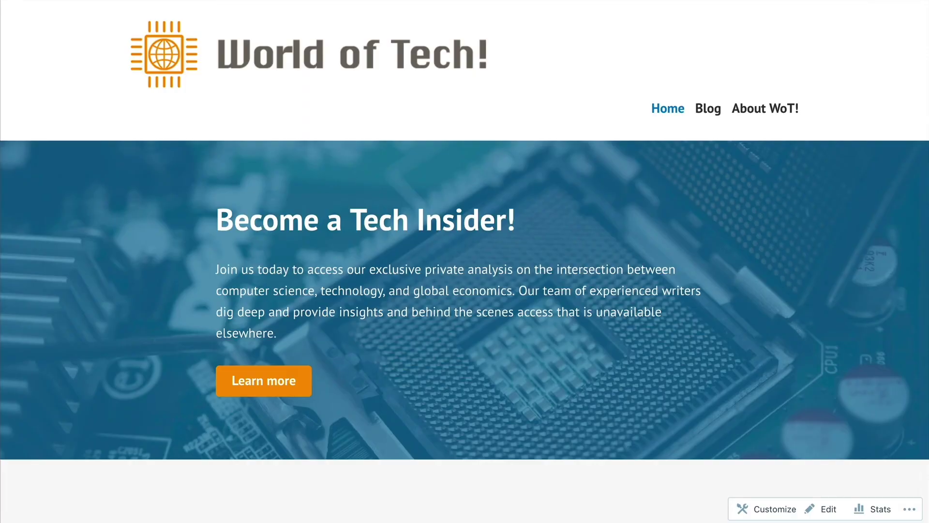
pyautogui.scroll(-6, 465, 261)
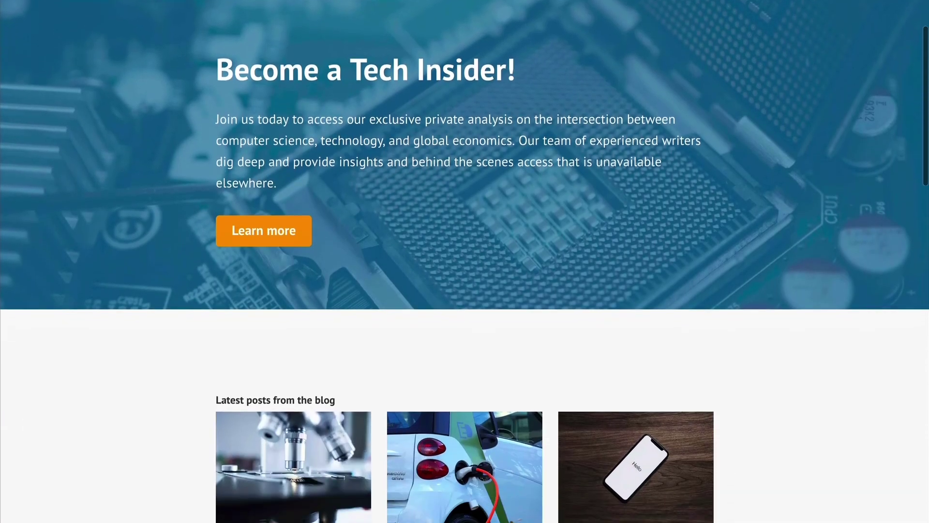
pyautogui.scroll(-3, 465, 261)
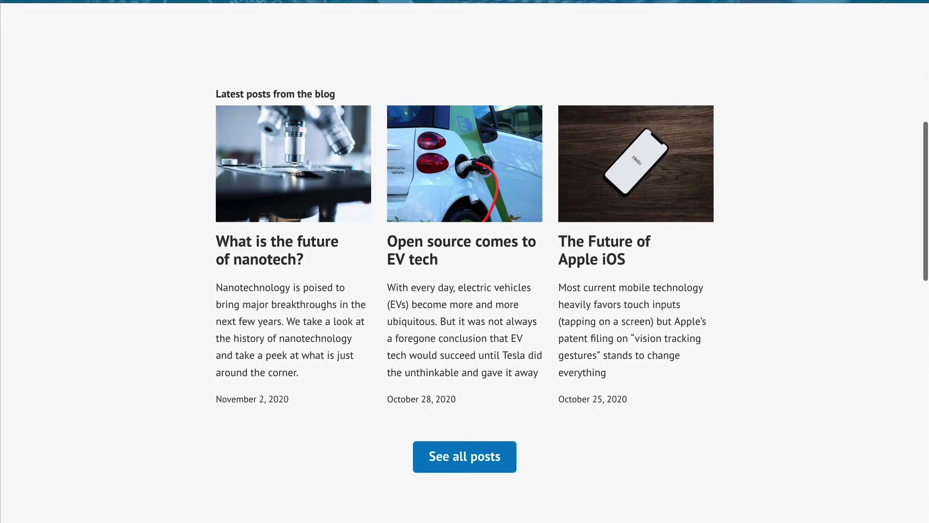
pyautogui.scroll(6, 465, 261)
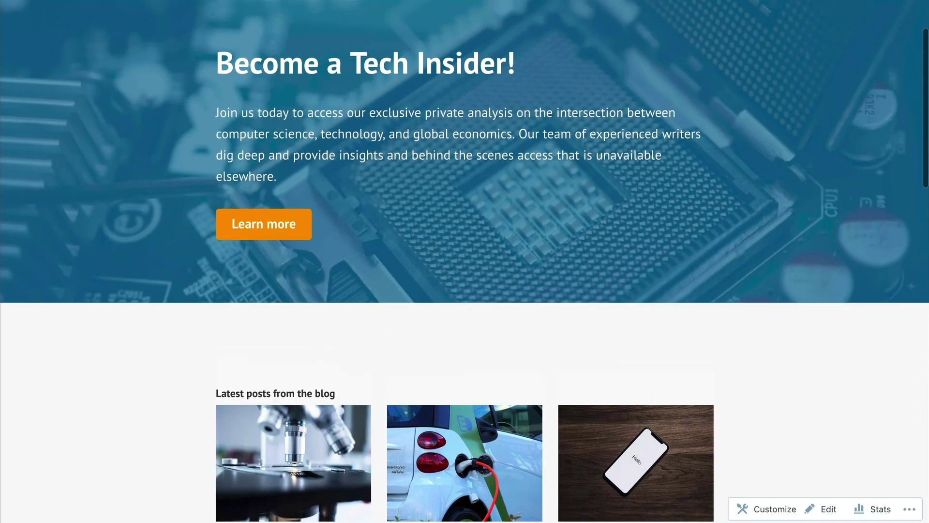
pyautogui.scroll(3, 465, 261)
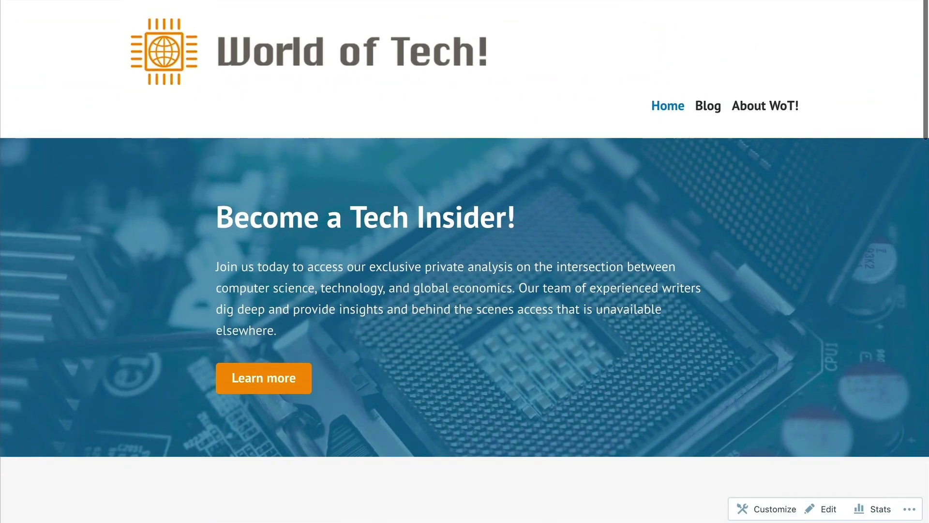